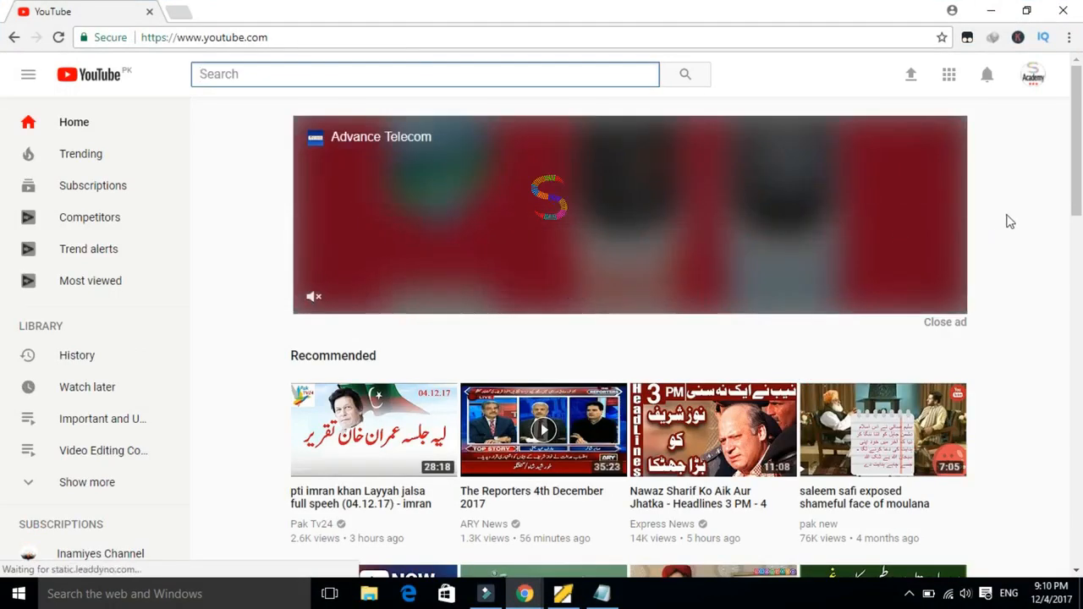
# Step: Search YouTube for "how to make logo"
pyautogui.moveTo(1080, 95)
pyautogui.mouseDown()
pyautogui.moveTo(1080, 143)
pyautogui.moveTo(1081, 91)
pyautogui.mouseUp()
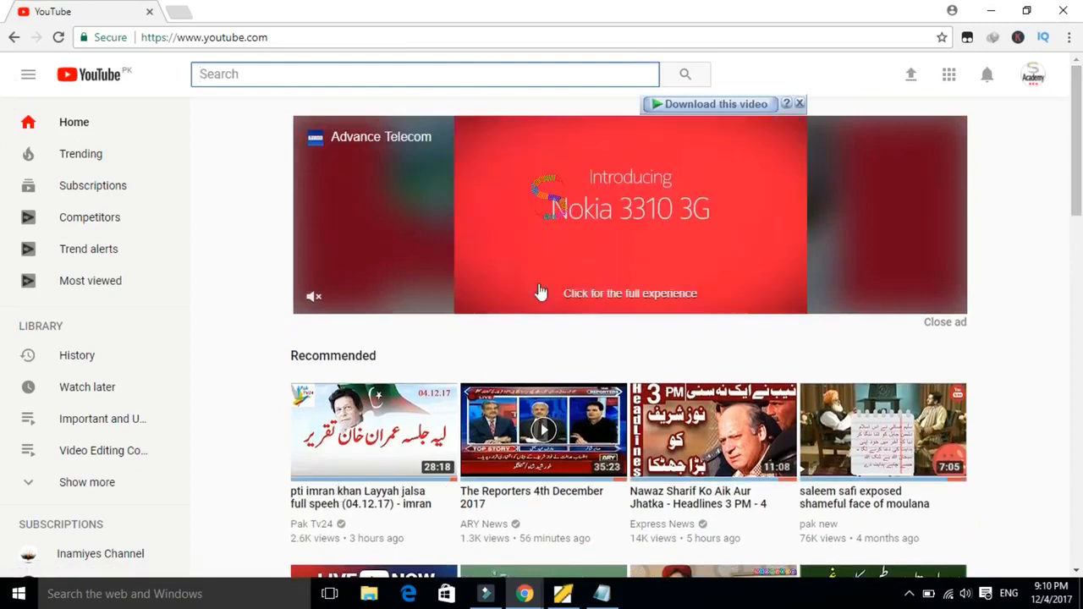
pyautogui.write('how')
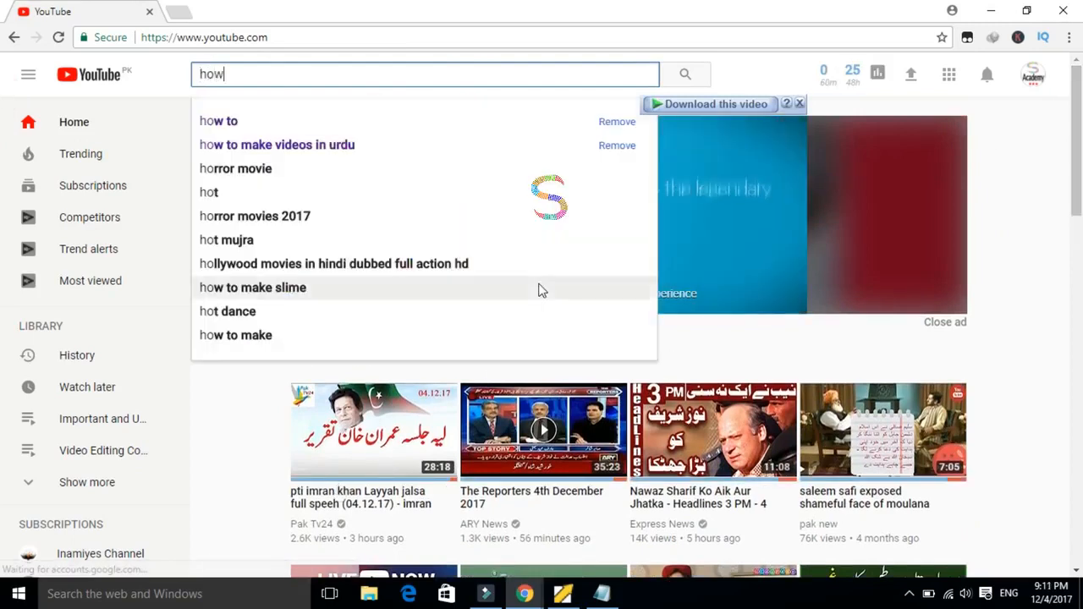
pyautogui.write(' to ')
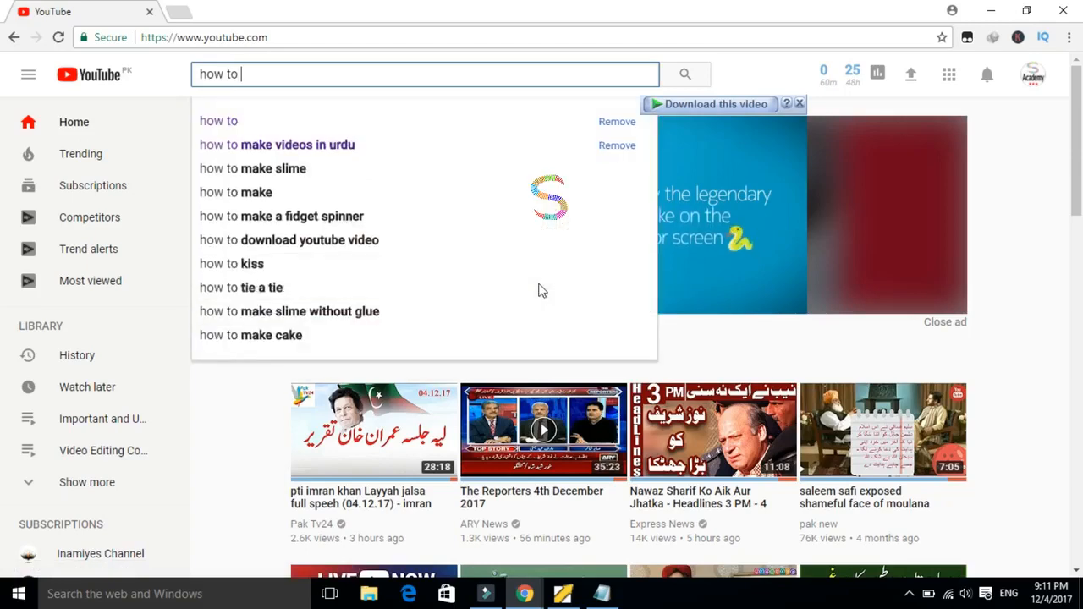
pyautogui.write('make')
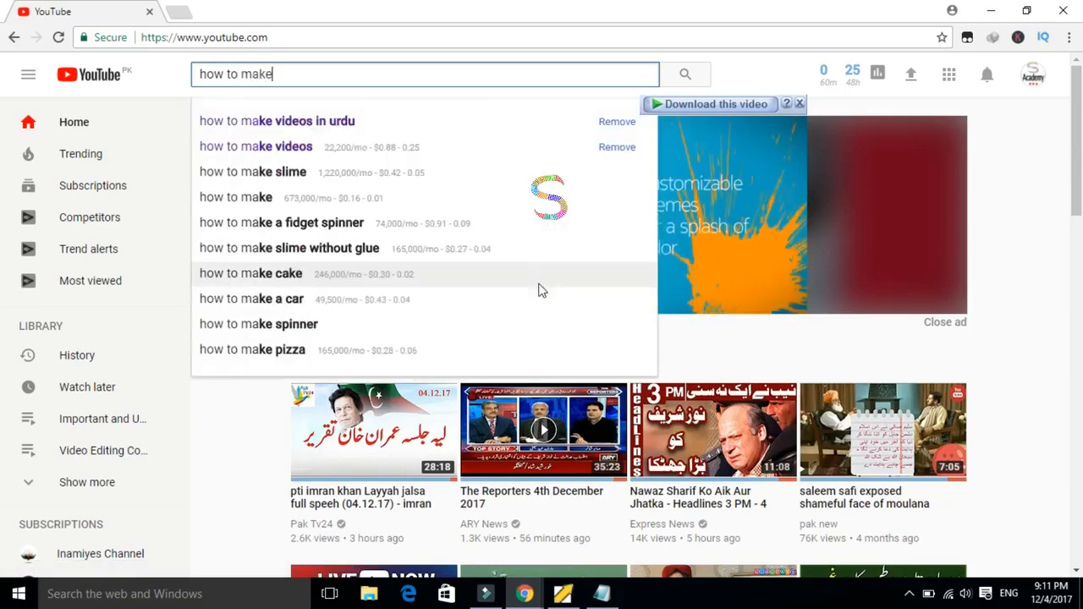
pyautogui.write(' logo')
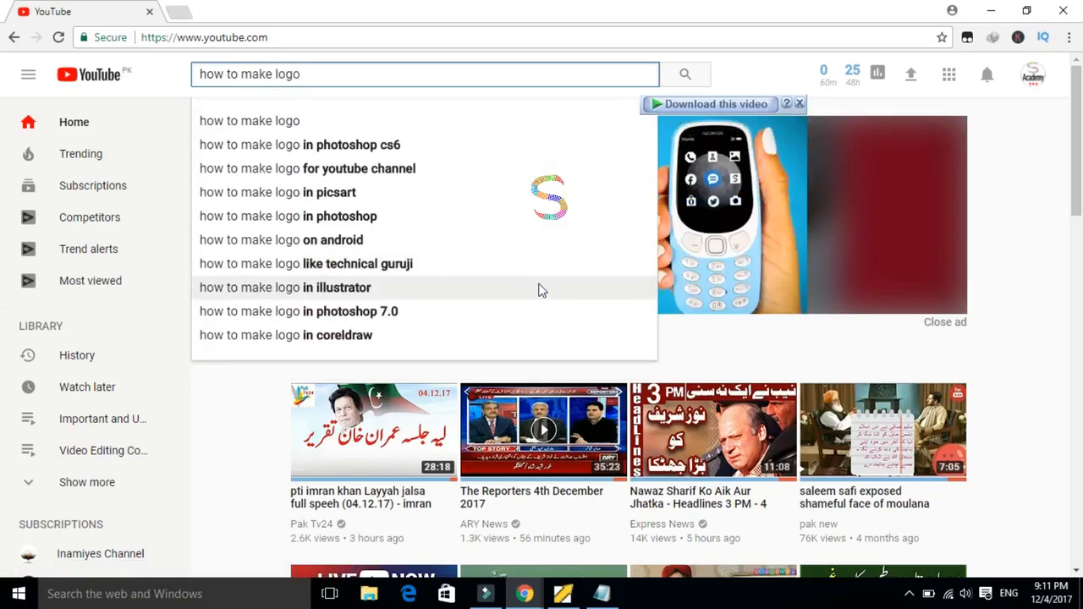
pyautogui.press('Return')
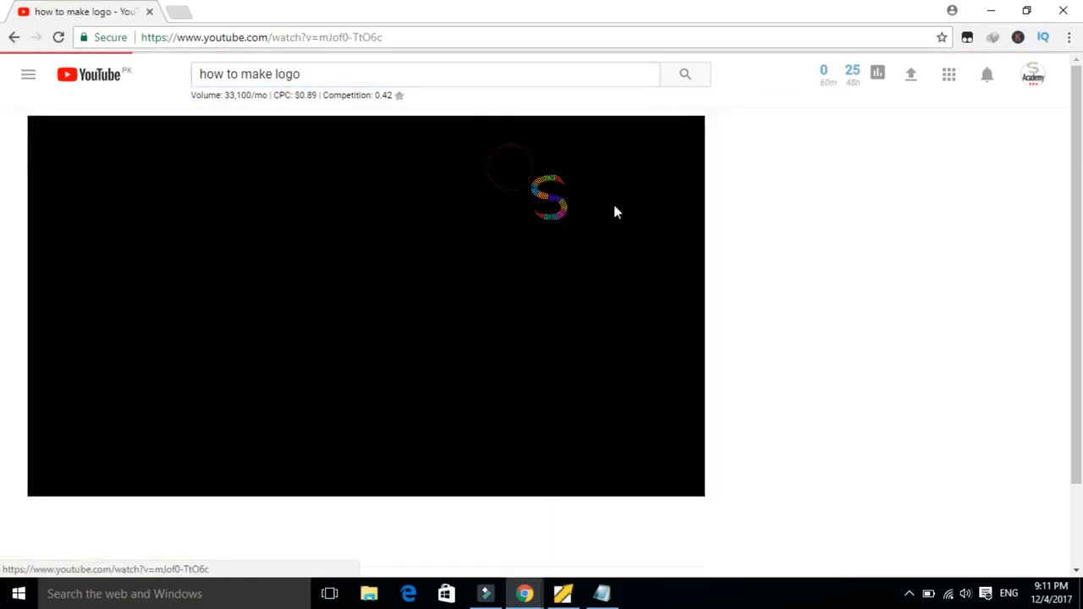
# Step: Open the "Logo Design Photoshop Tutorial" video and examine its video tags and channel tags
pyautogui.click(534, 289)
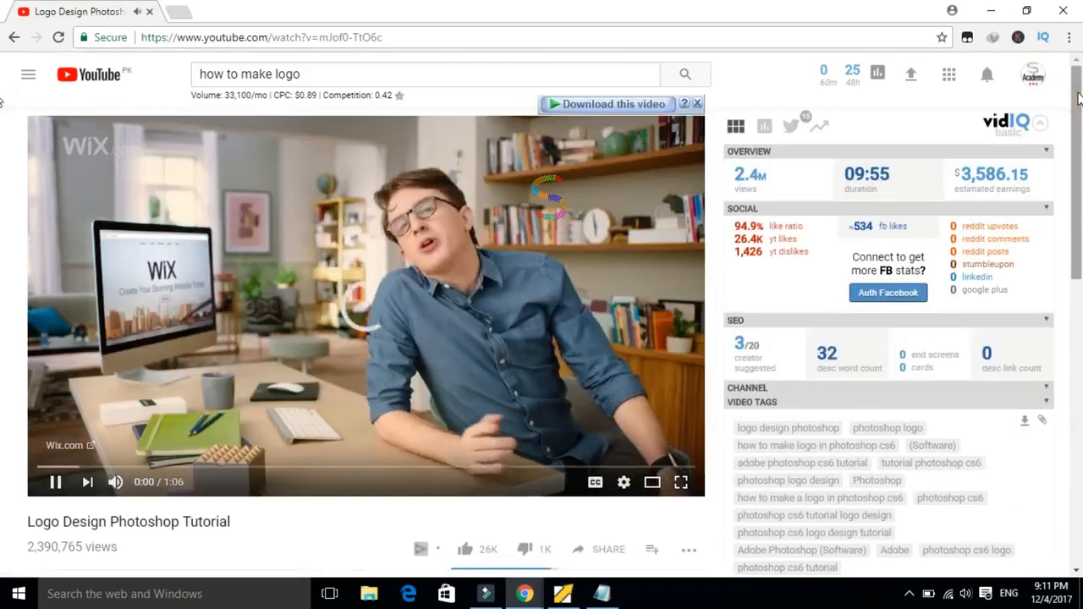
pyautogui.moveTo(1078, 99); pyautogui.dragTo(1077, 125)
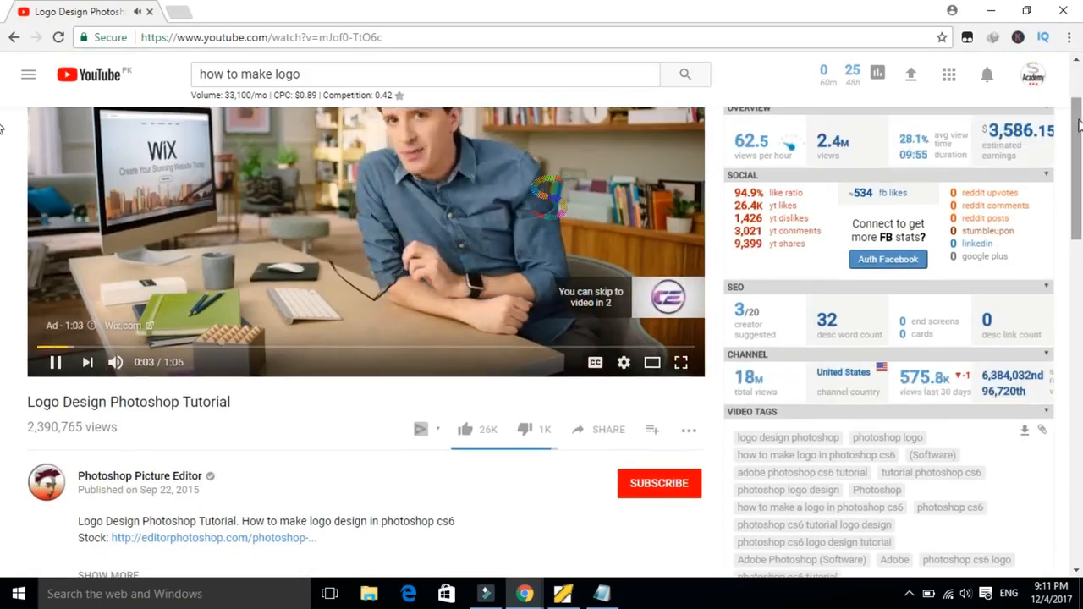
pyautogui.moveTo(1078, 125); pyautogui.dragTo(1079, 184)
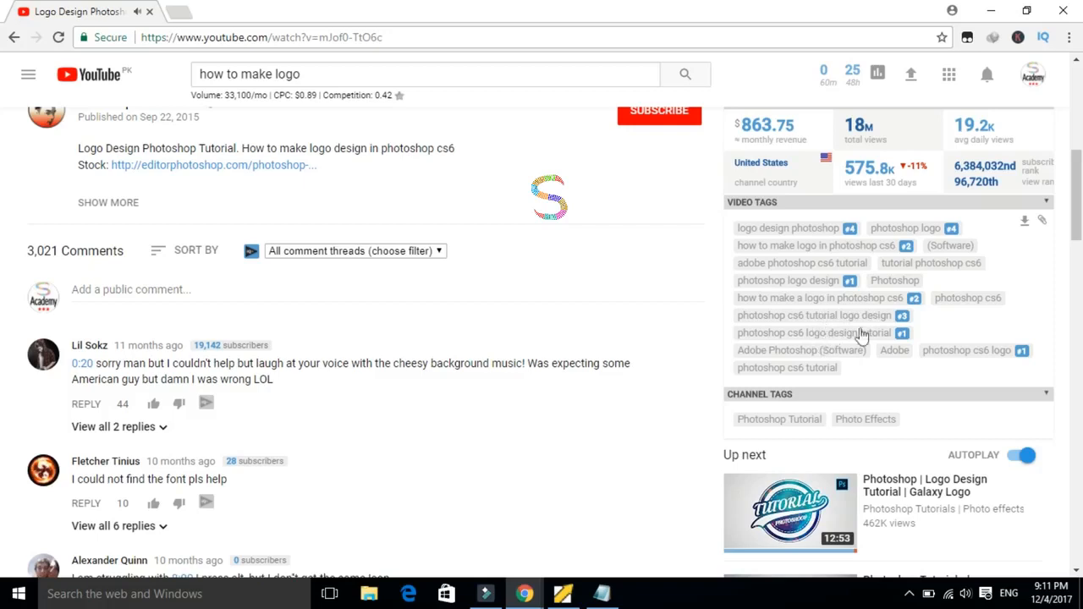
pyautogui.moveTo(897, 325)
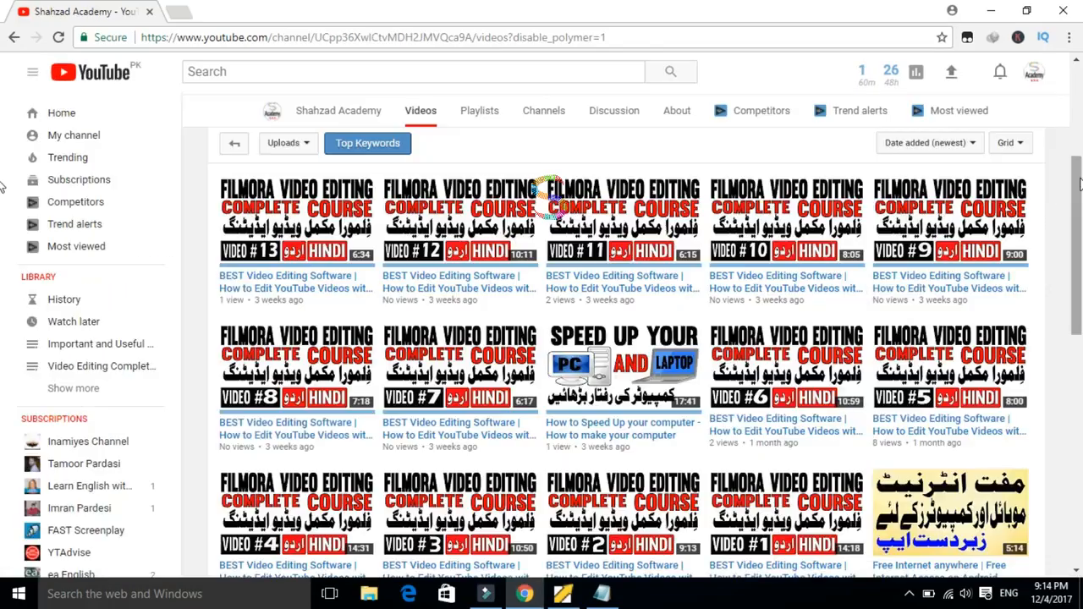
# Step: Go from the channel's videos page to Creator Studio and open the channel's upload defaults
pyautogui.scroll(-2, 4, 228)
pyautogui.scroll(6, 4, 229)
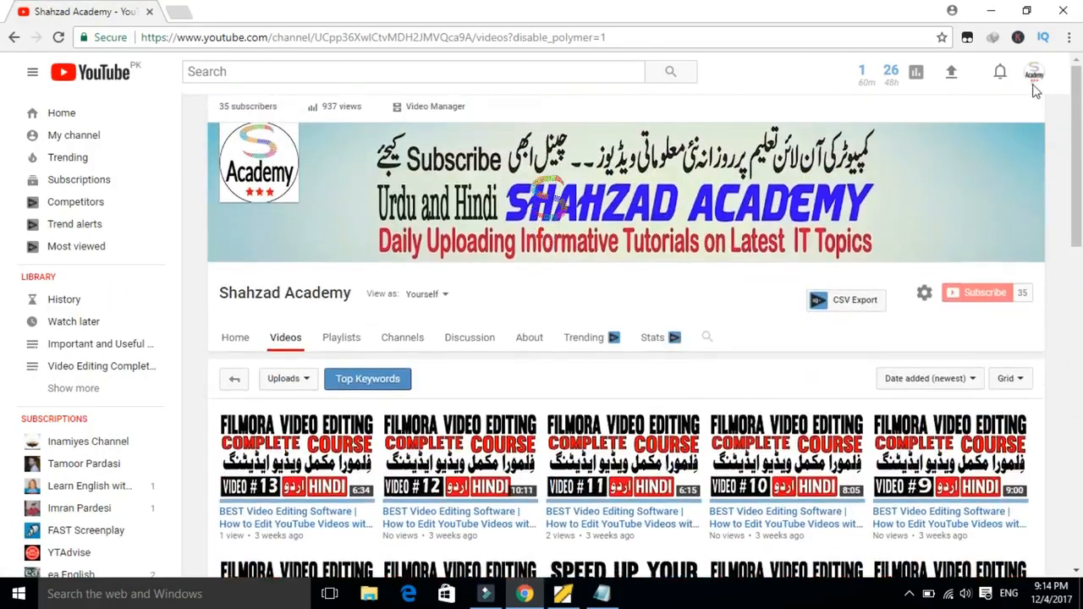
pyautogui.click(1034, 74)
pyautogui.click(949, 175)
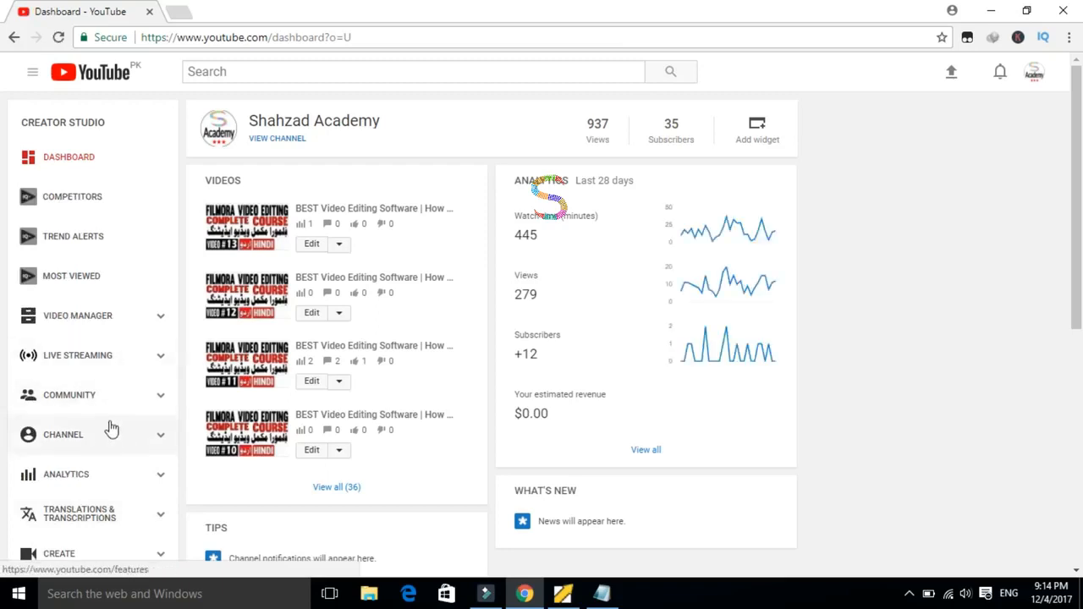
pyautogui.click(93, 441)
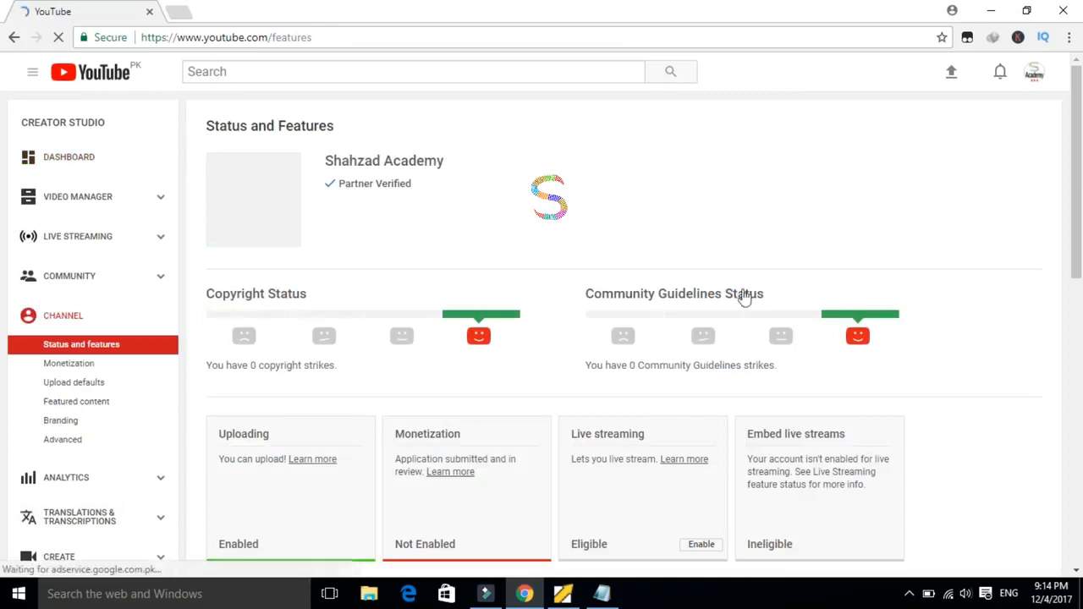
pyautogui.moveTo(1074, 109)
pyautogui.mouseDown()
pyautogui.moveTo(1078, 205)
pyautogui.moveTo(1079, 110)
pyautogui.mouseUp()
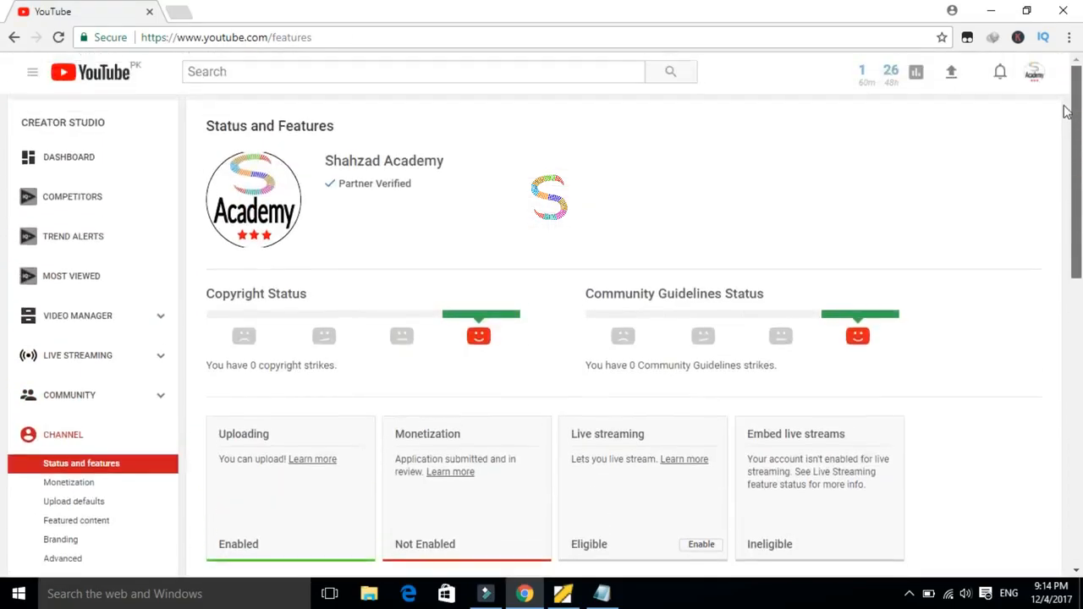
pyautogui.click(83, 504)
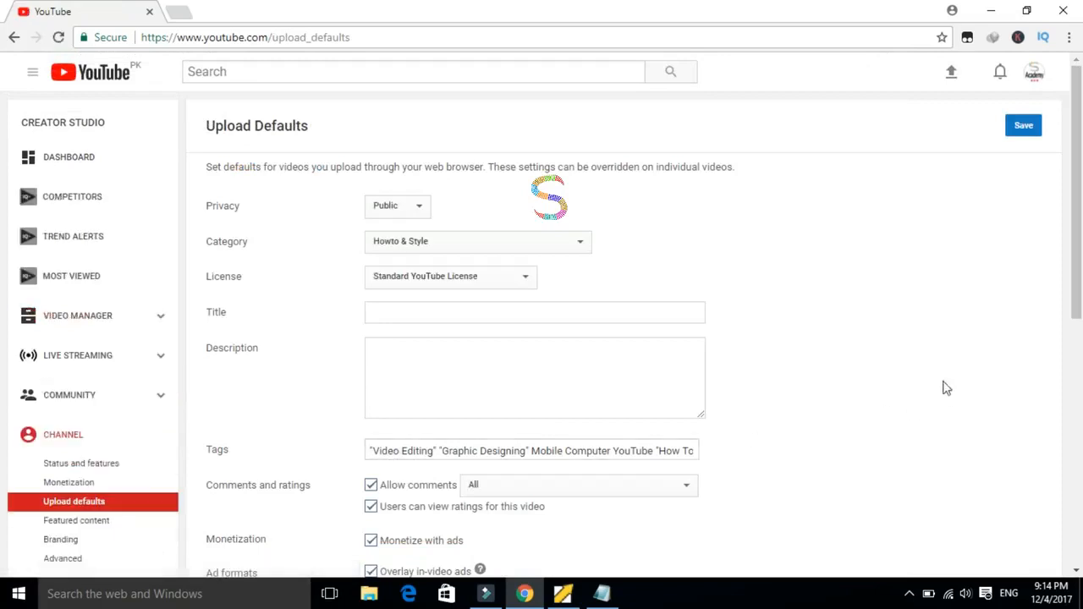
# Step: Review the default tags in the upload defaults, save the settings and dismiss the notice
pyautogui.doubleClick(213, 451)
pyautogui.click(279, 449)
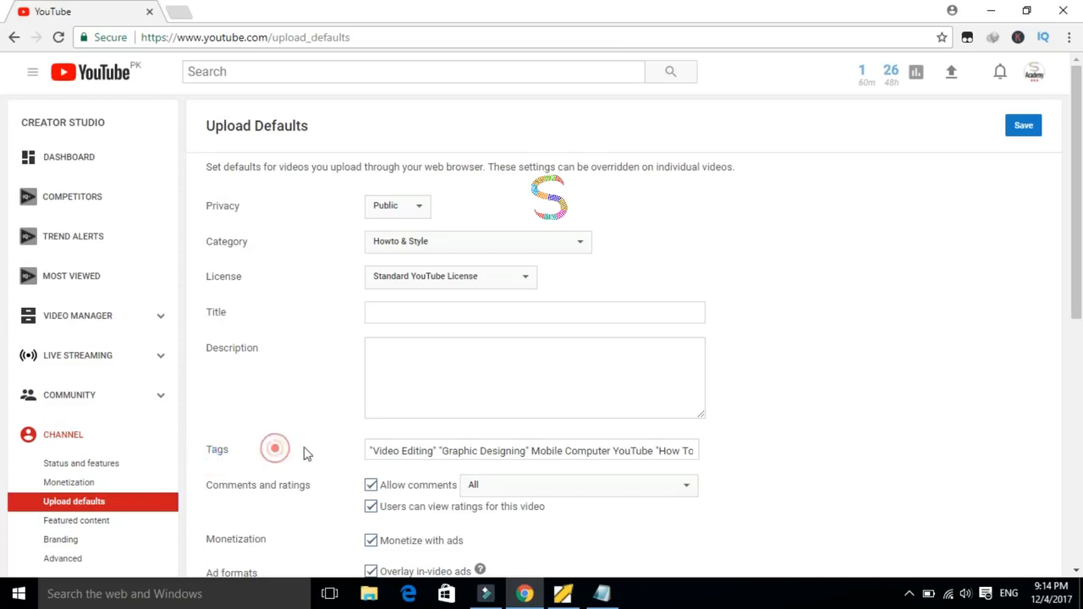
pyautogui.click(389, 450)
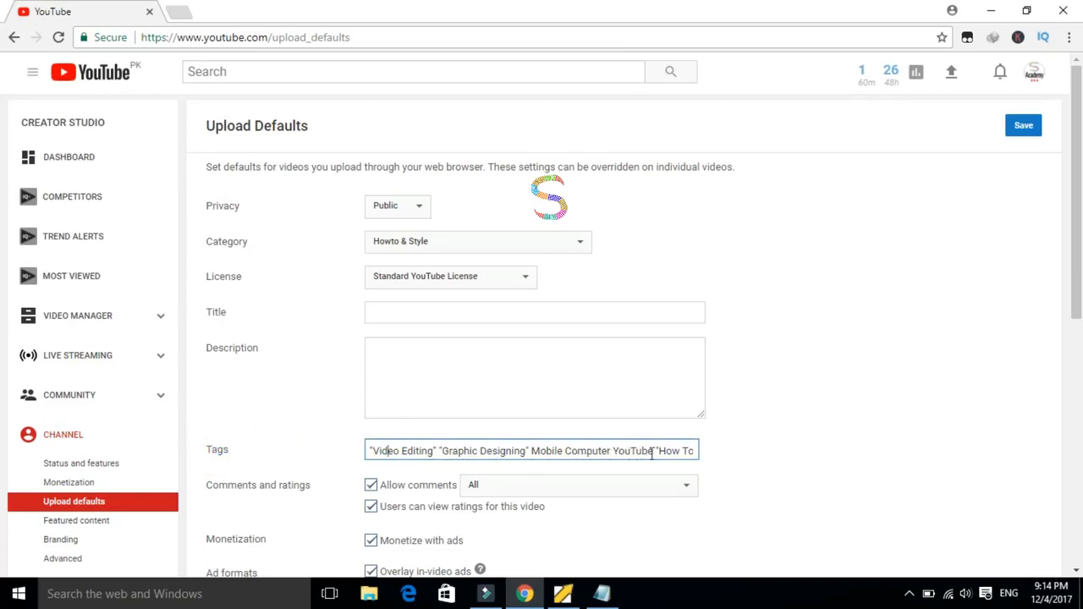
pyautogui.click(568, 451)
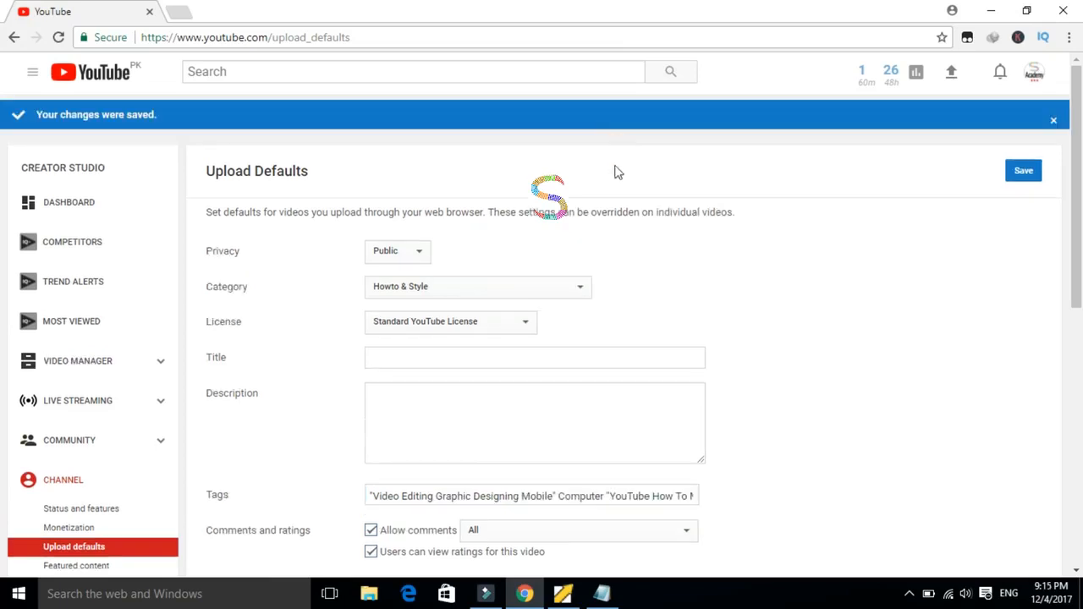
pyautogui.click(1053, 120)
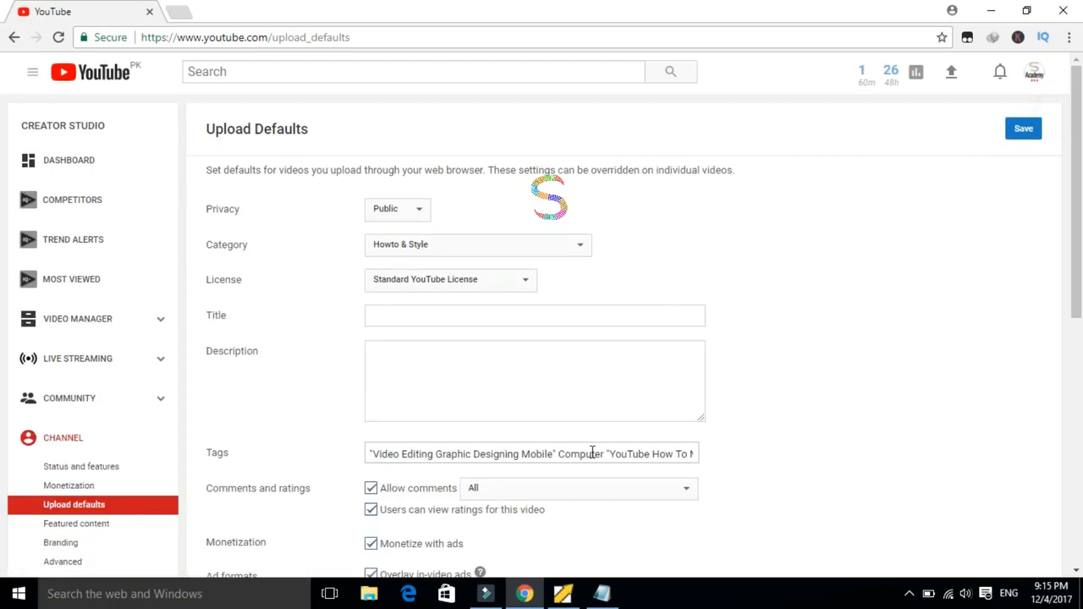
# Step: Minimise the upload defaults window and open YouTube in a new Chrome window
pyautogui.click(991, 11)
pyautogui.click(525, 593)
pyautogui.click(990, 11)
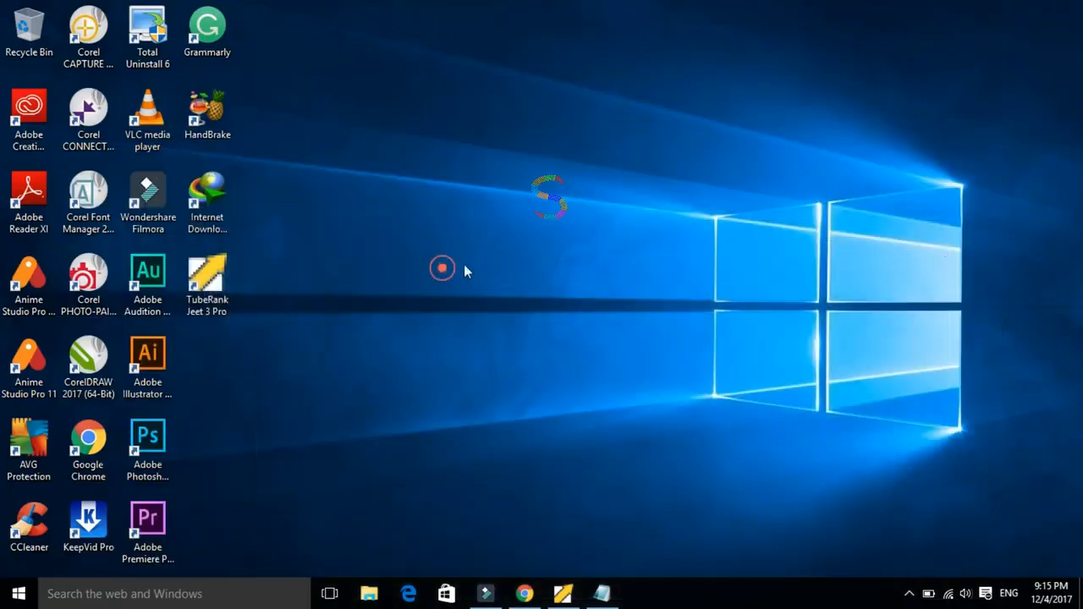
pyautogui.doubleClick(88, 438)
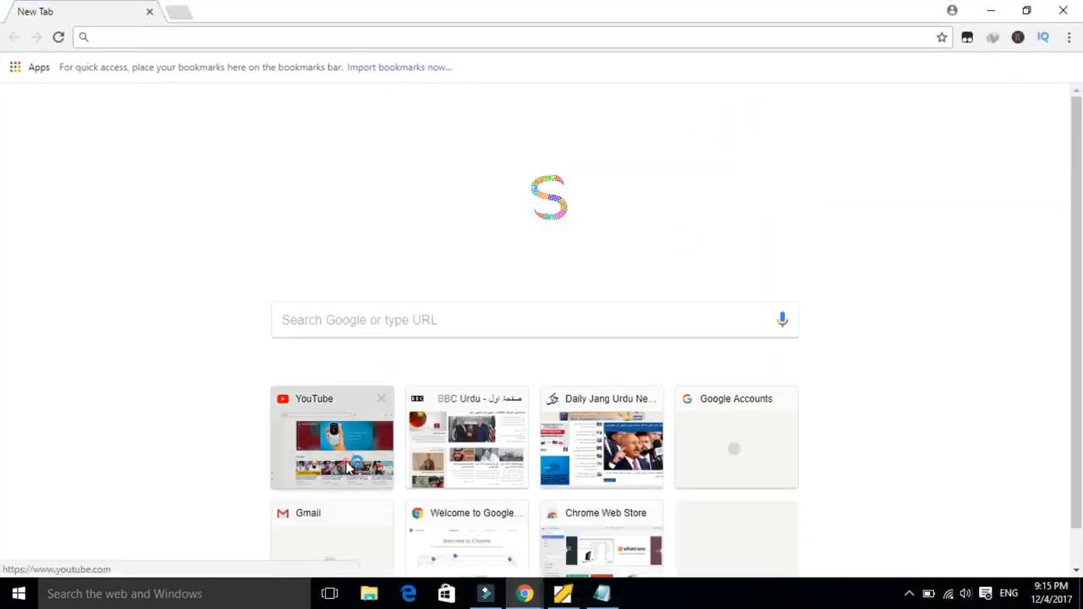
pyautogui.click(349, 461)
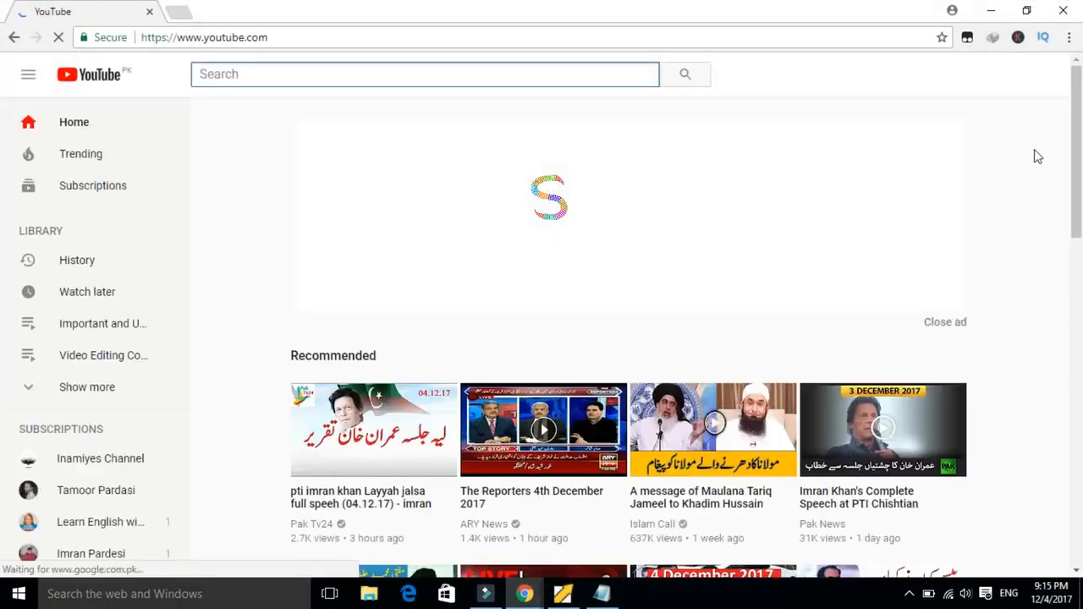
# Step: Search YouTube for the suggested query "how to make logo"
pyautogui.write('ho')
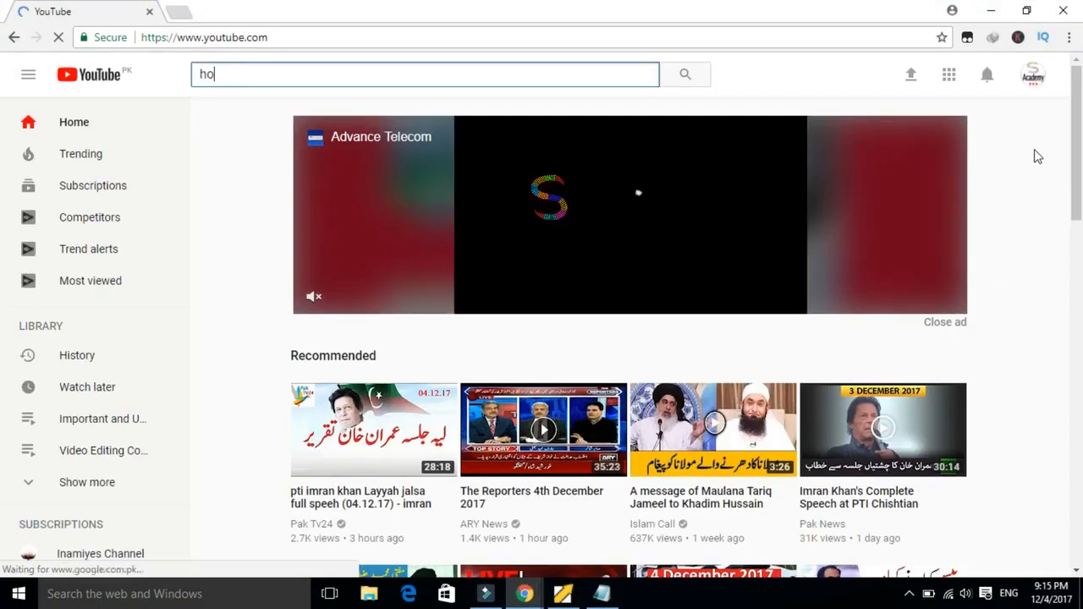
pyautogui.write('w t')
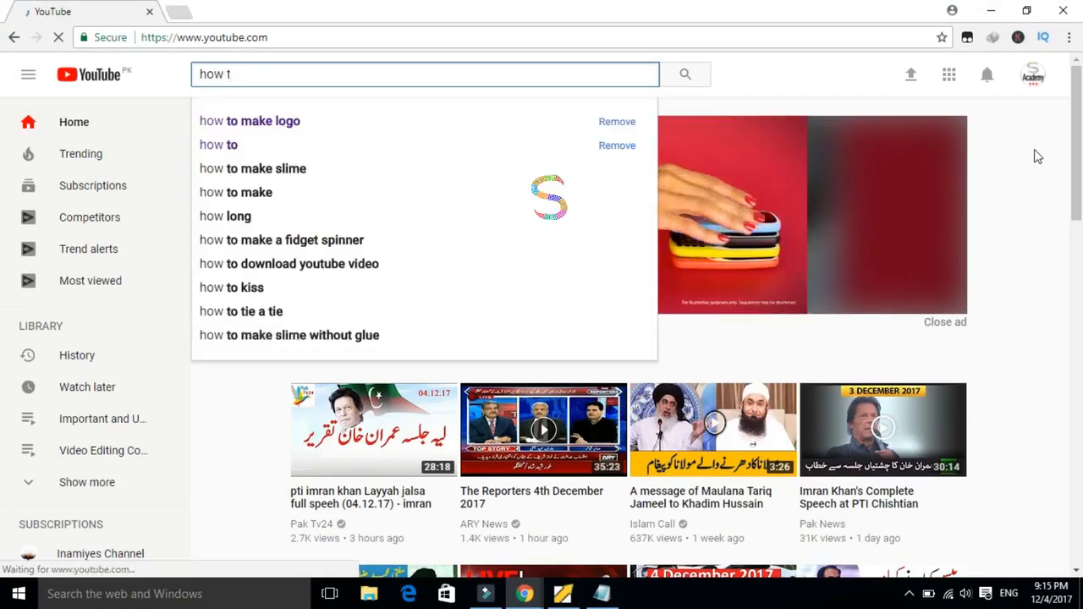
pyautogui.write('o')
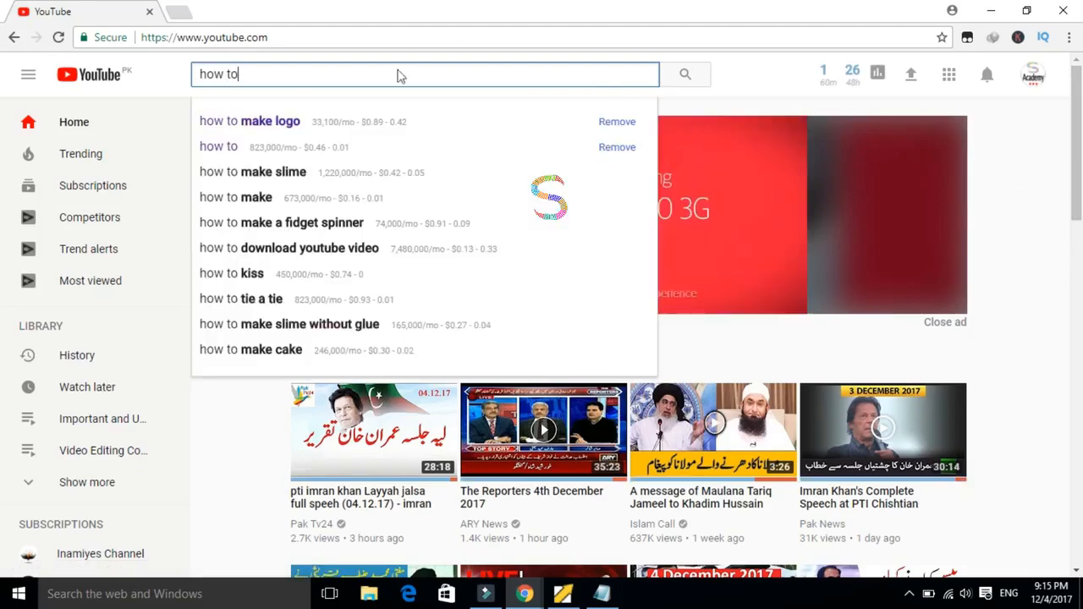
pyautogui.click(347, 121)
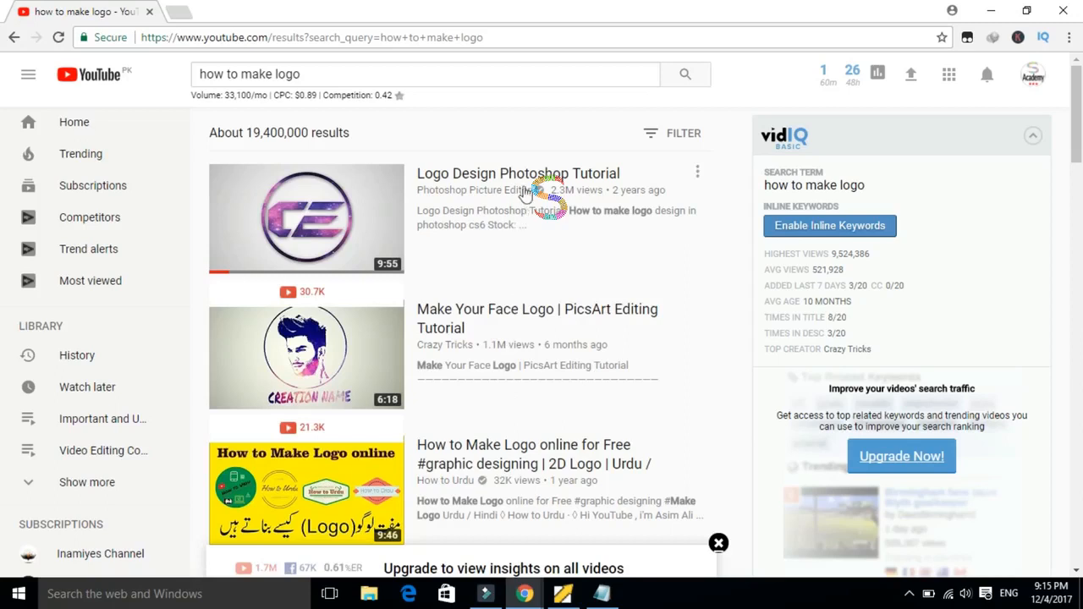
# Step: Open "Logo Design Photoshop Tutorial" from the results and check its video tags and channel tags
pyautogui.click(525, 179)
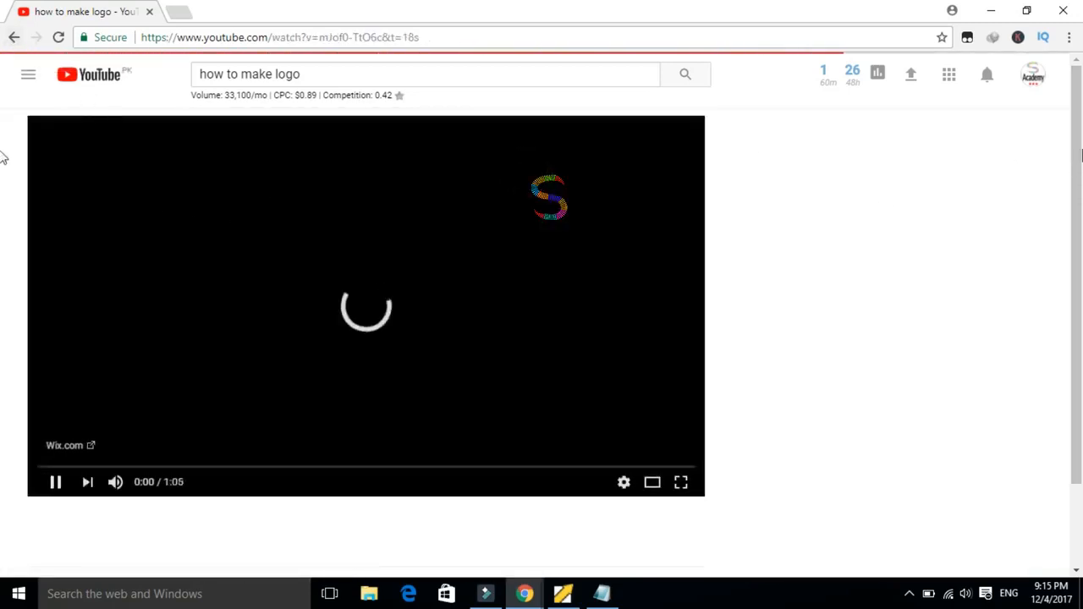
pyautogui.scroll(-1, 1077, 112)
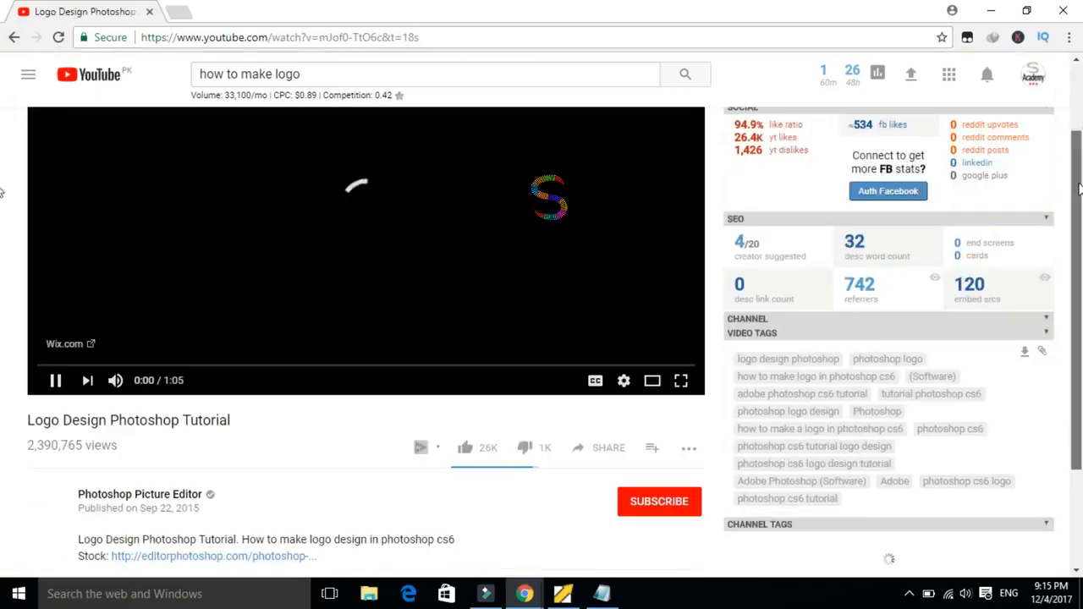
pyautogui.scroll(-1, 2, 264)
pyautogui.scroll(-1, 2, 264)
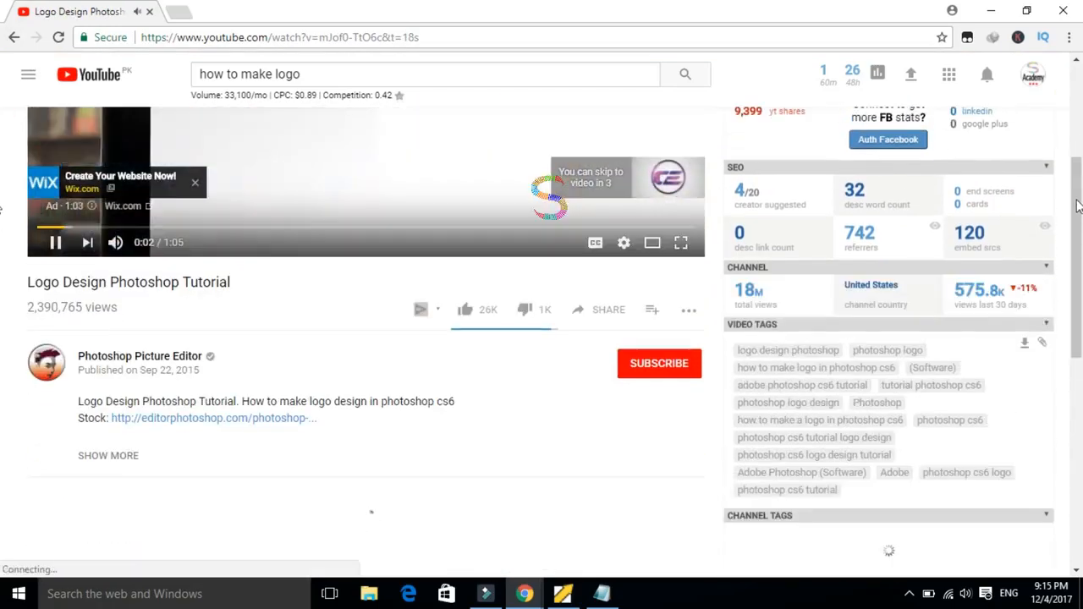
pyautogui.scroll(-3, 1078, 315)
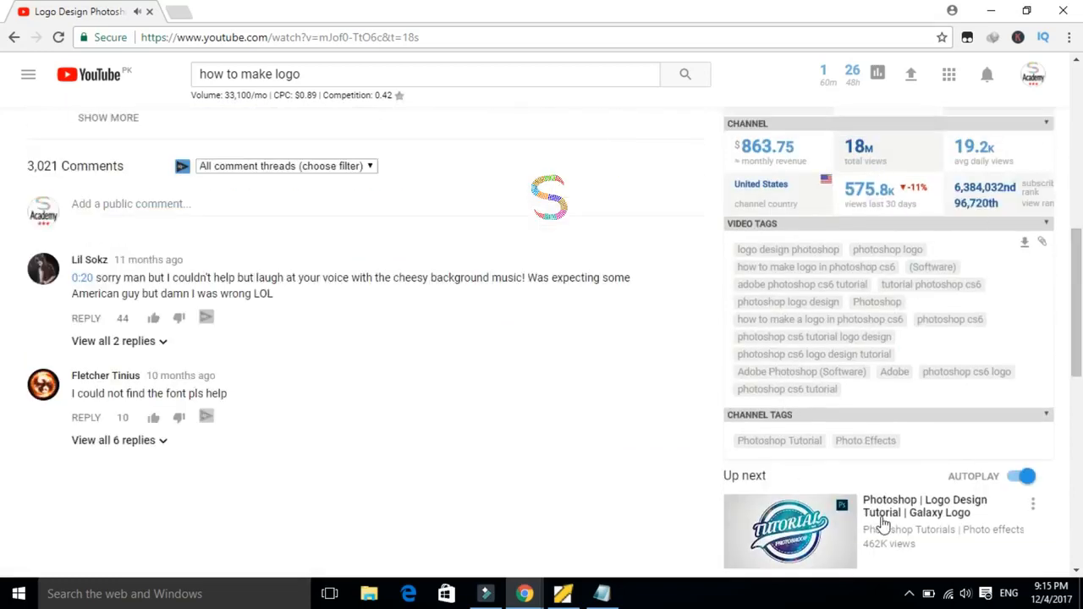
# Step: Open the up-next video "Photoshop | Logo Design Tutorial | Galaxy Logo" and examine its video tags and channel tags
pyautogui.click(948, 520)
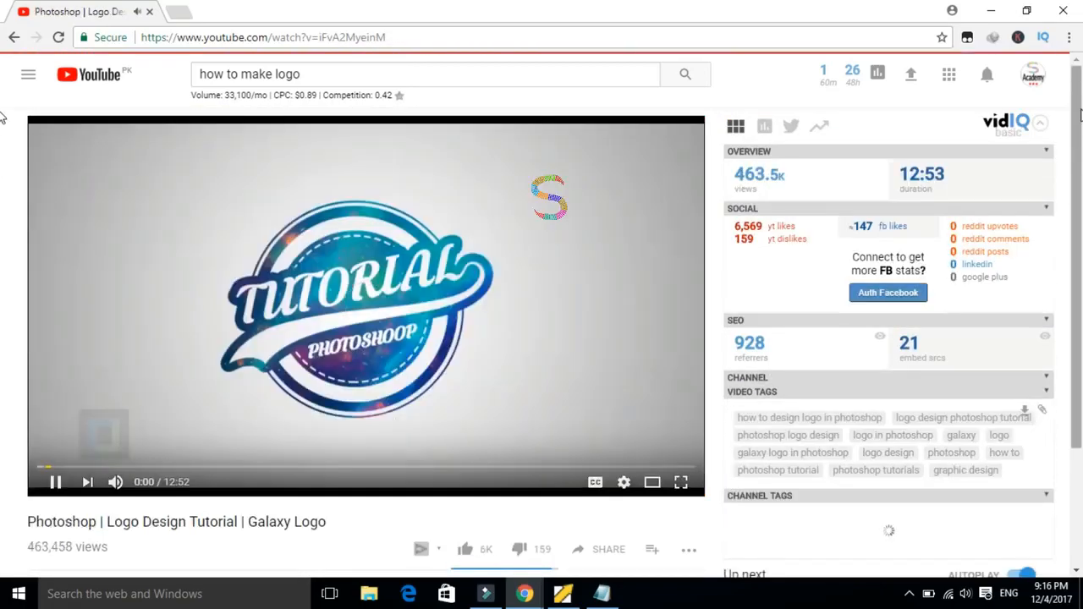
pyautogui.moveTo(1078, 117); pyautogui.dragTo(1081, 228)
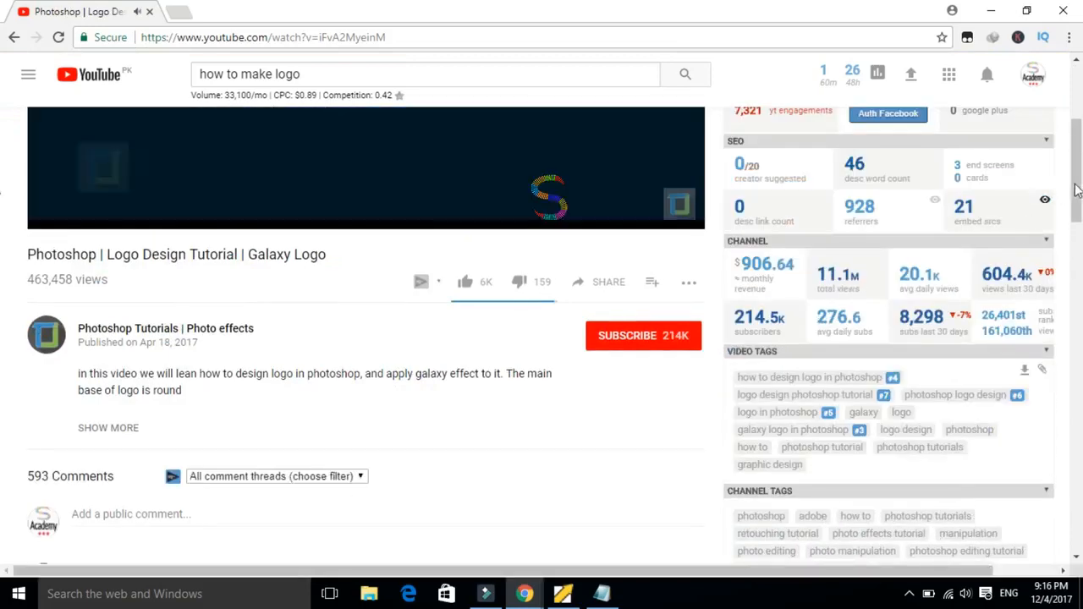
pyautogui.moveTo(1076, 193); pyautogui.dragTo(1076, 254)
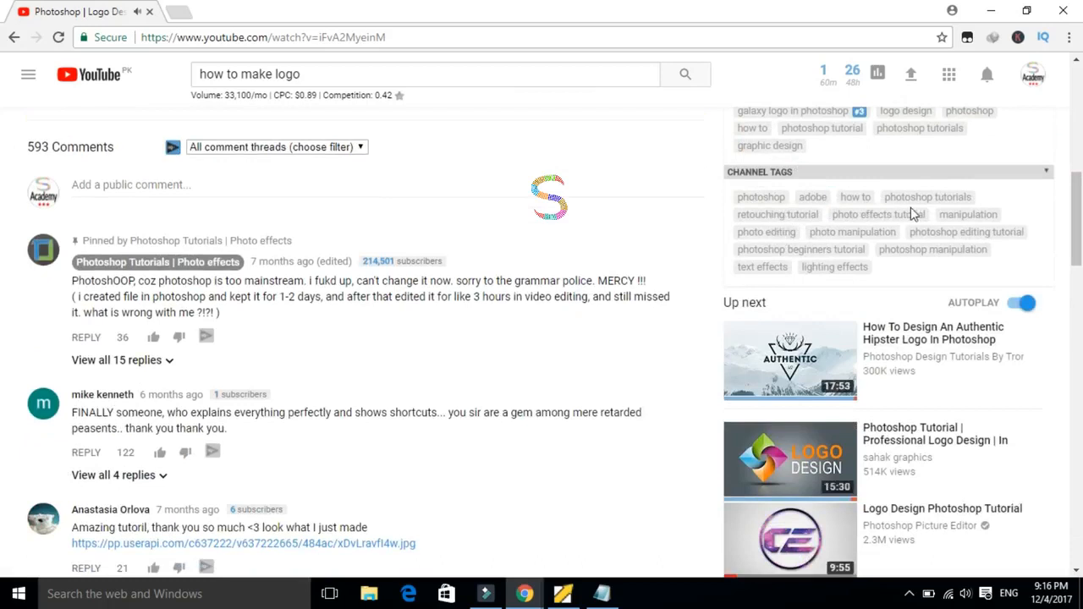
pyautogui.scroll(-3, 929, 213)
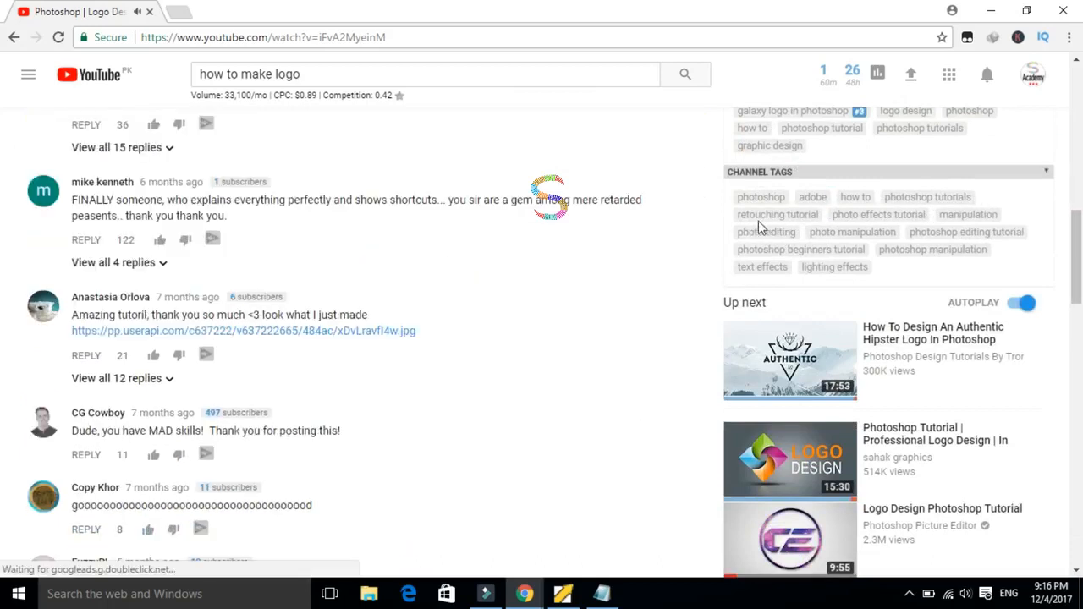
# Step: Return to the Upload Defaults window, review its Tags entry and the remaining default settings, and minimise it
pyautogui.moveTo(525, 592)
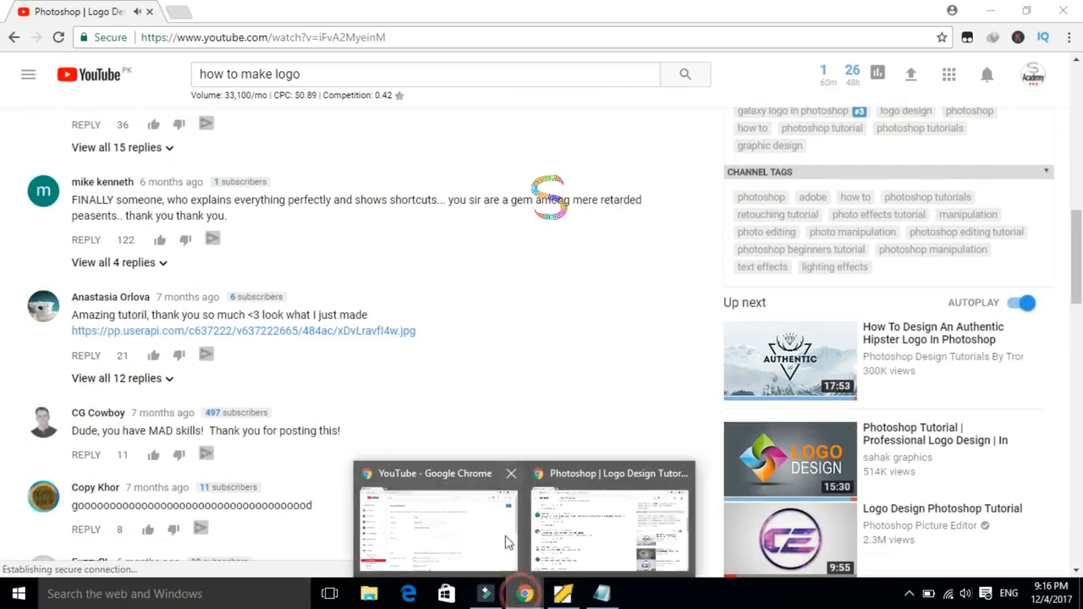
pyautogui.click(438, 479)
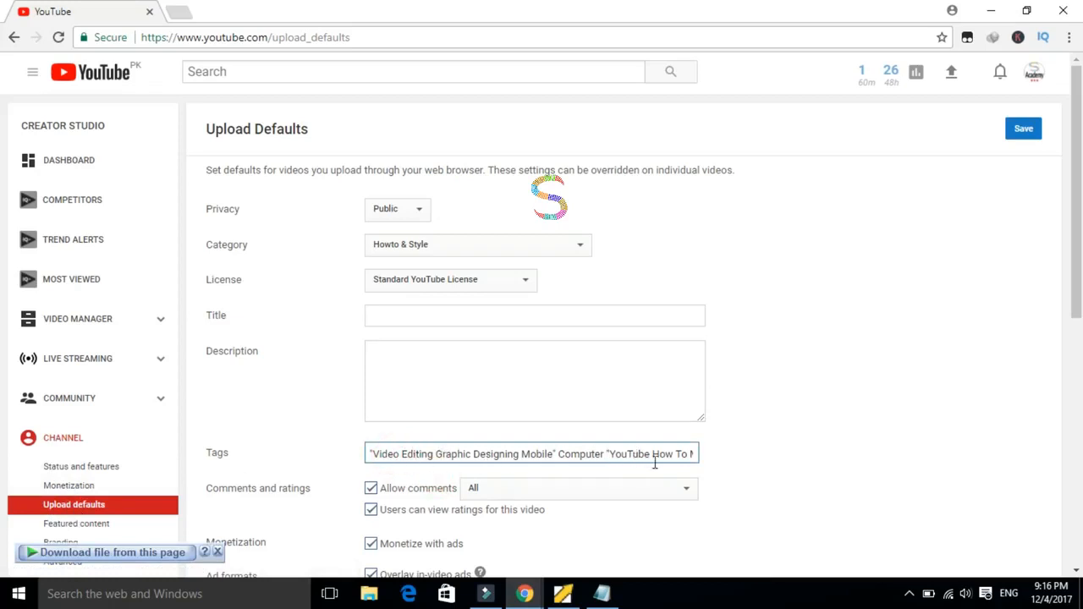
pyautogui.click(502, 455)
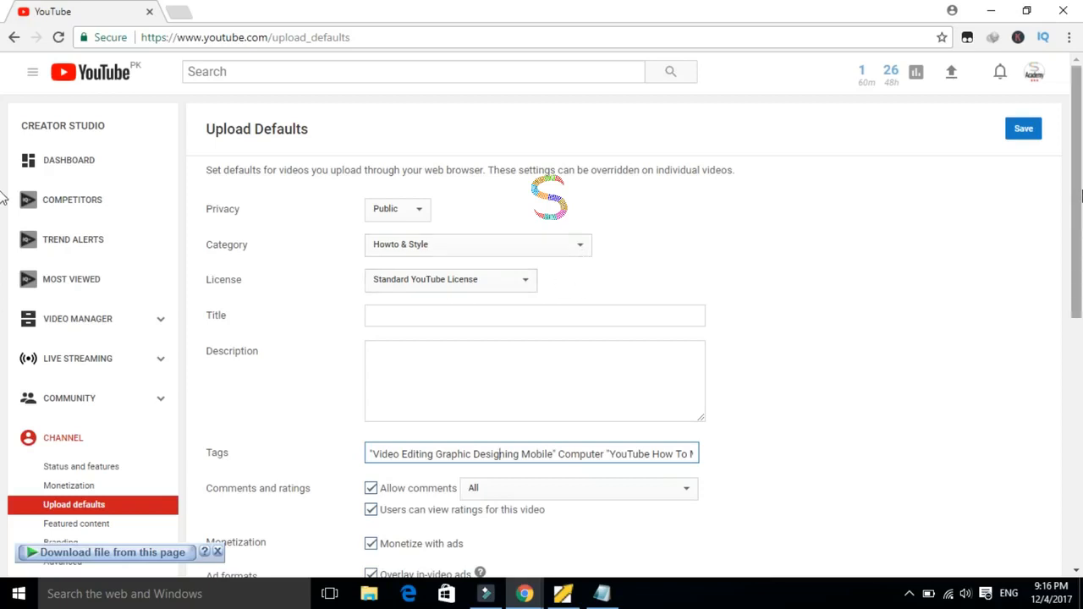
pyautogui.scroll(-3, 3, 300)
pyautogui.scroll(-1, 2, 296)
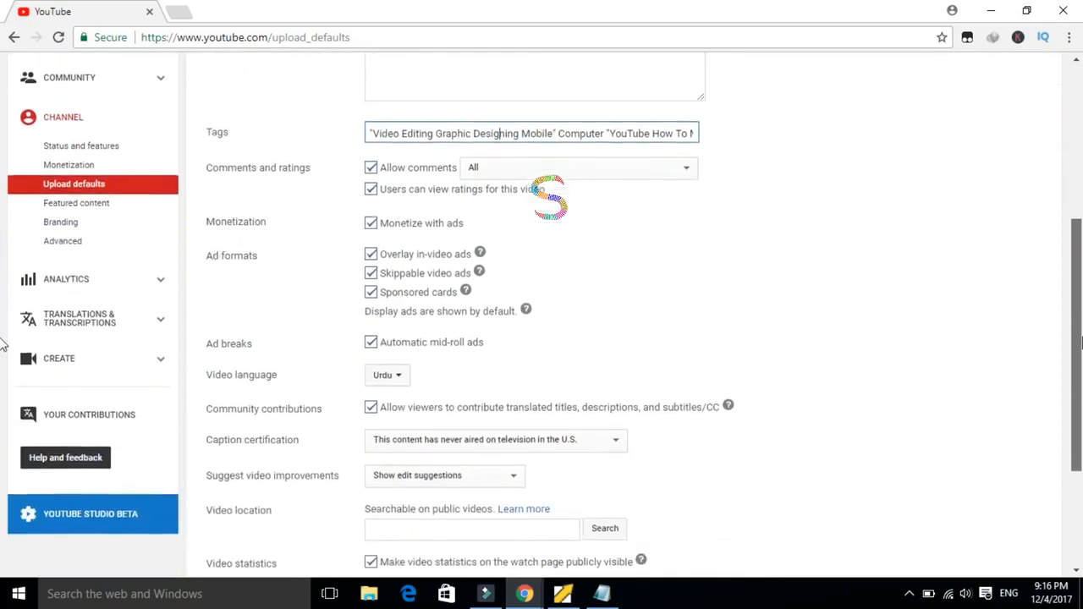
pyautogui.scroll(4, 2, 345)
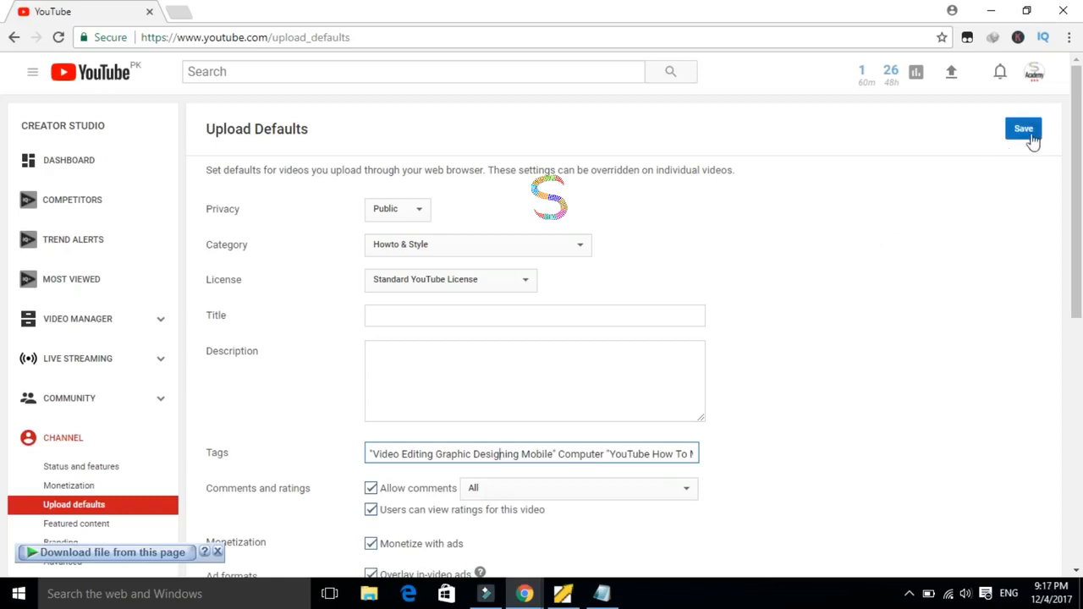
pyautogui.click(484, 455)
pyautogui.click(990, 12)
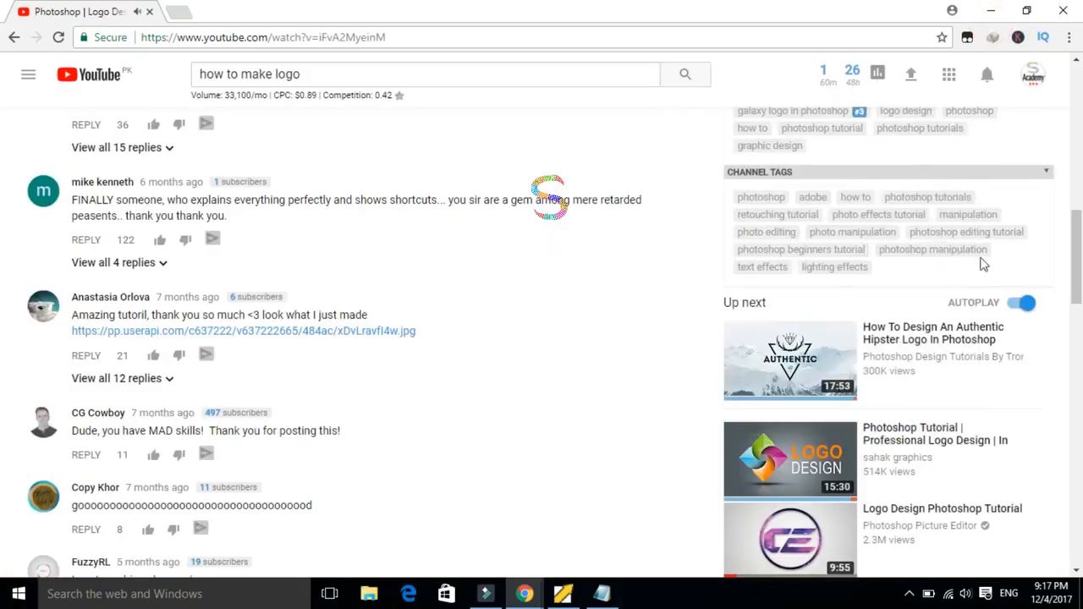
# Step: Check the SEO score breakdown of the galaxy logo video and highlight the score
pyautogui.moveTo(1075, 236); pyautogui.dragTo(1080, 177)
pyautogui.moveTo(734, 228)
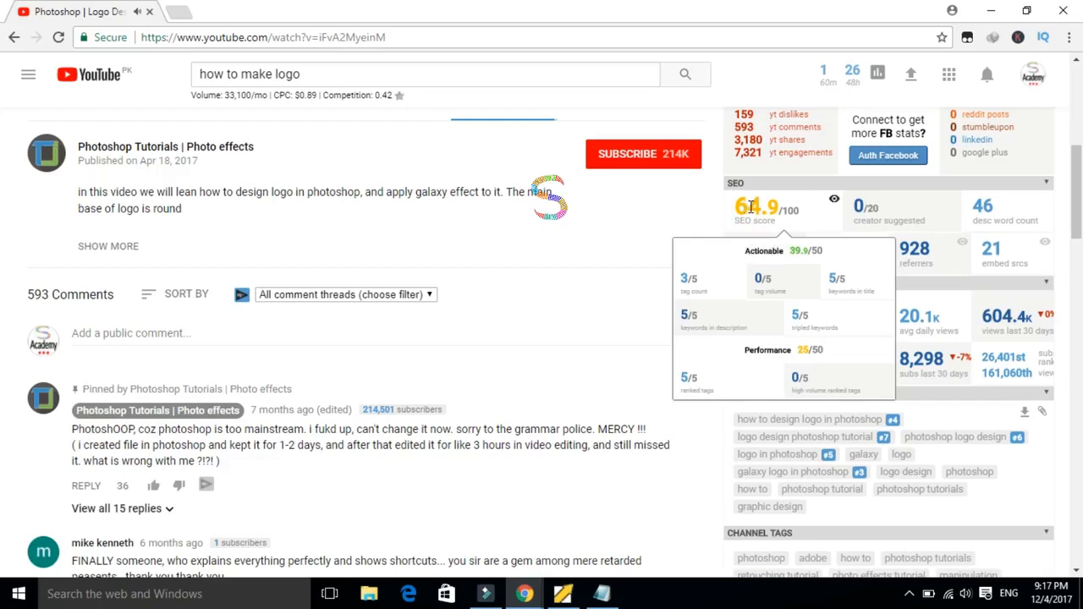
pyautogui.moveTo(734, 213); pyautogui.dragTo(783, 210)
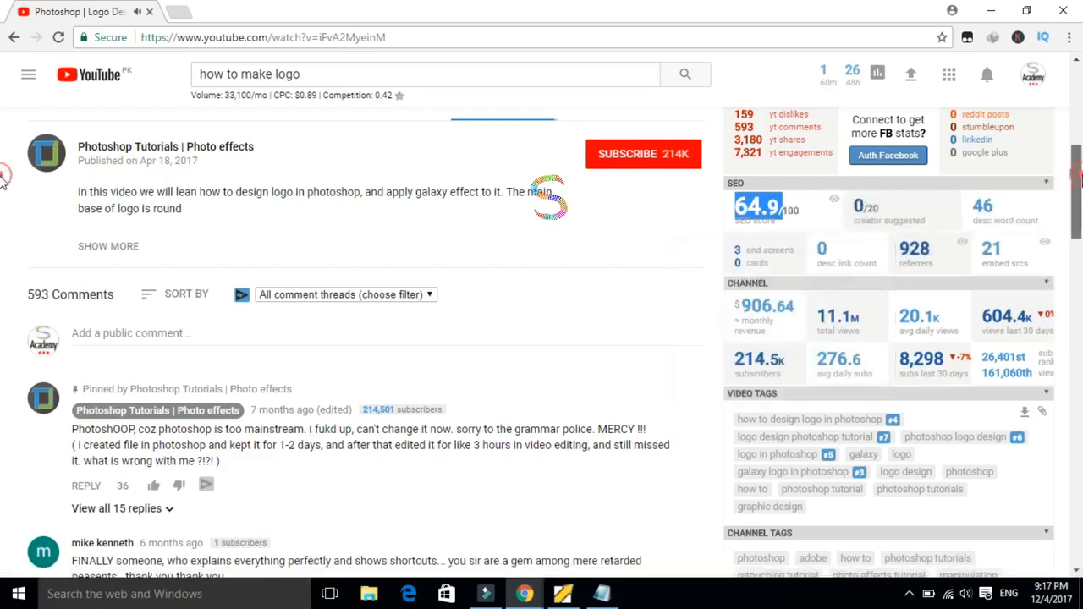
# Step: Examine the galaxy logo video's overview, social, SEO and channel statistics together with its video tags
pyautogui.scroll(1, 3, 181)
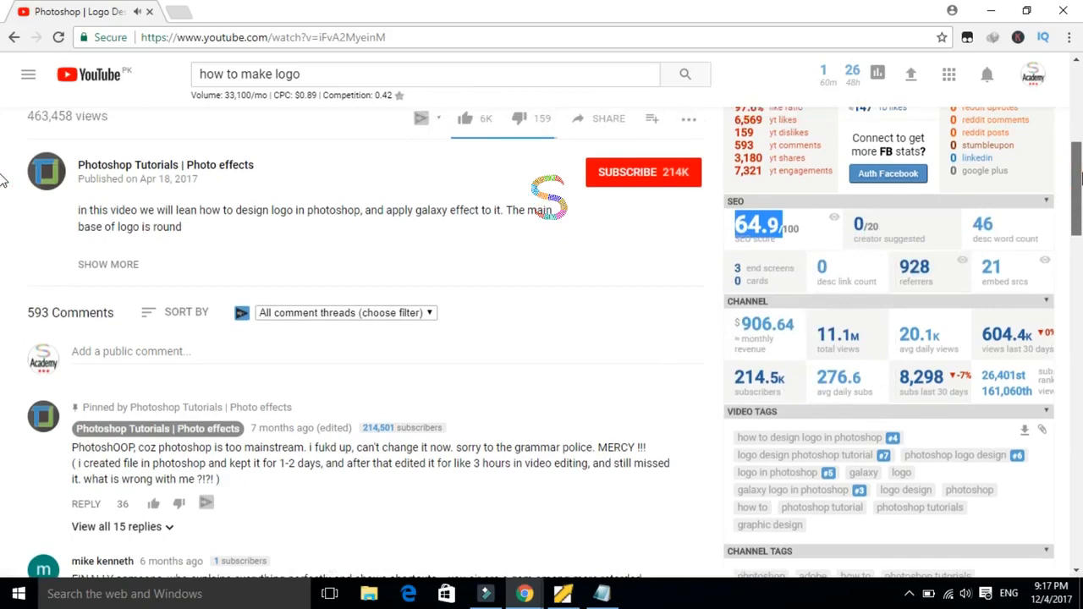
pyautogui.scroll(3, 3, 181)
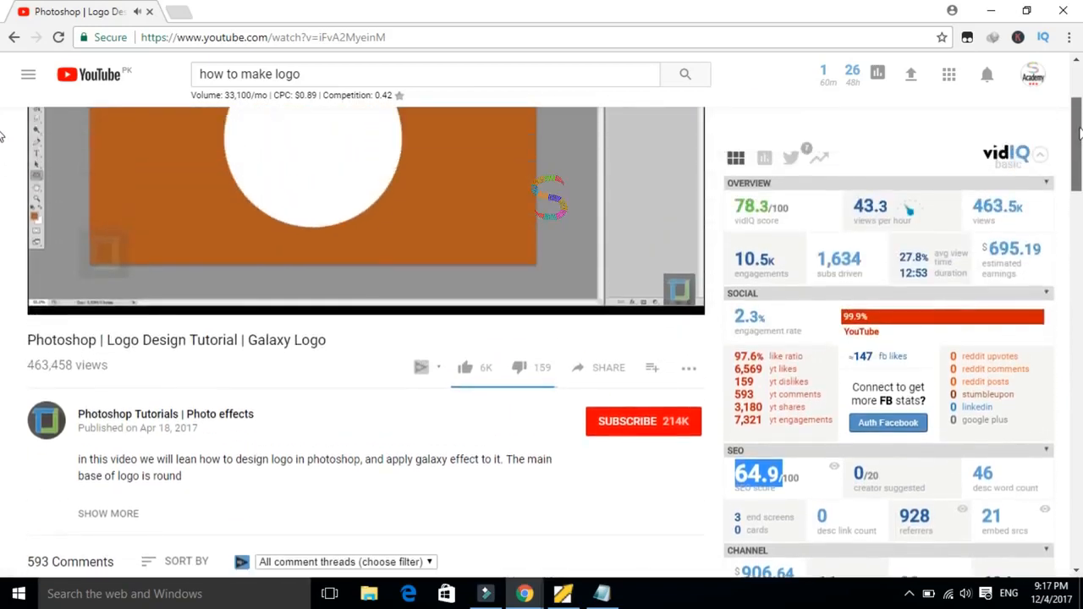
pyautogui.scroll(-5, 3, 169)
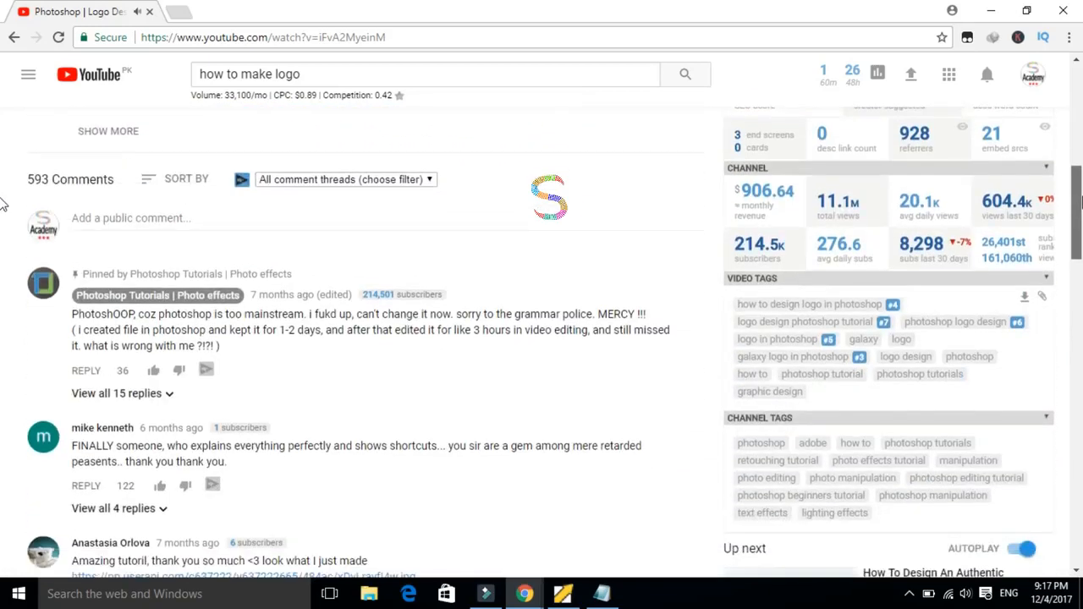
pyautogui.scroll(1, 4, 203)
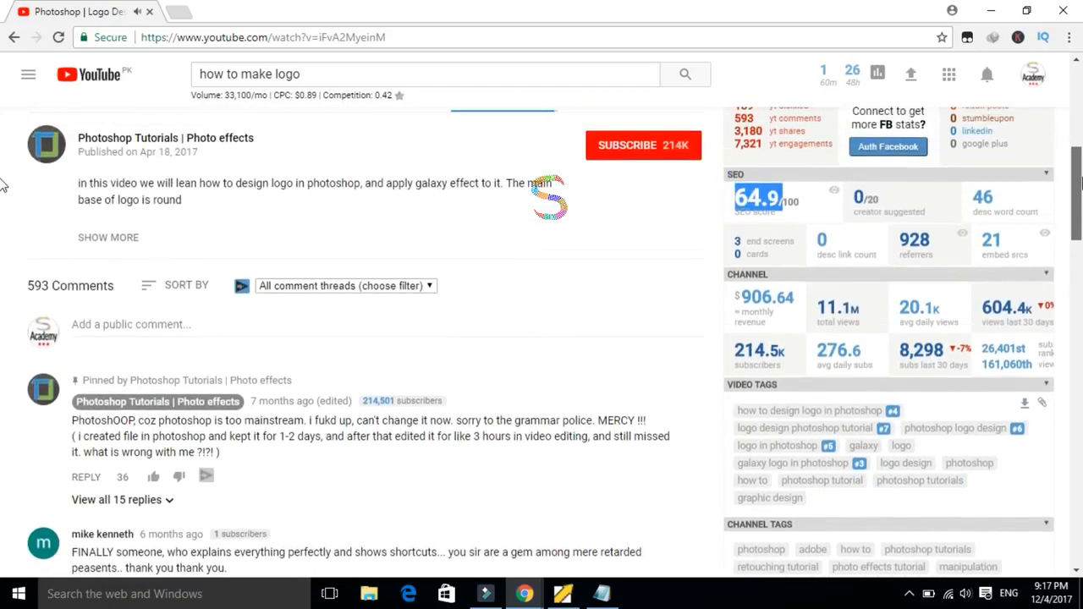
pyautogui.click(1045, 232)
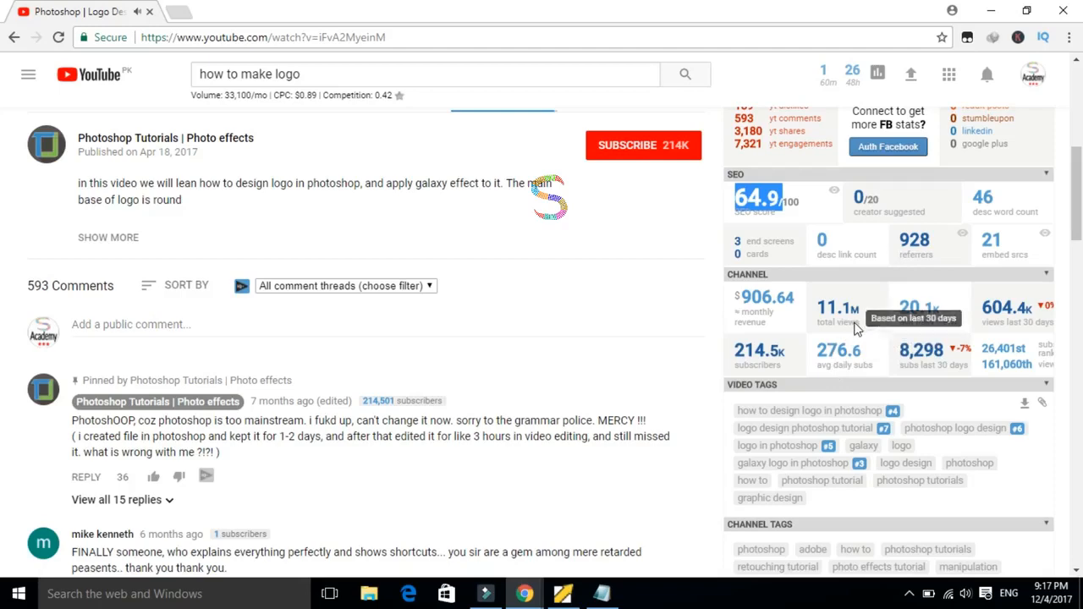
pyautogui.moveTo(1081, 192); pyautogui.dragTo(1080, 155)
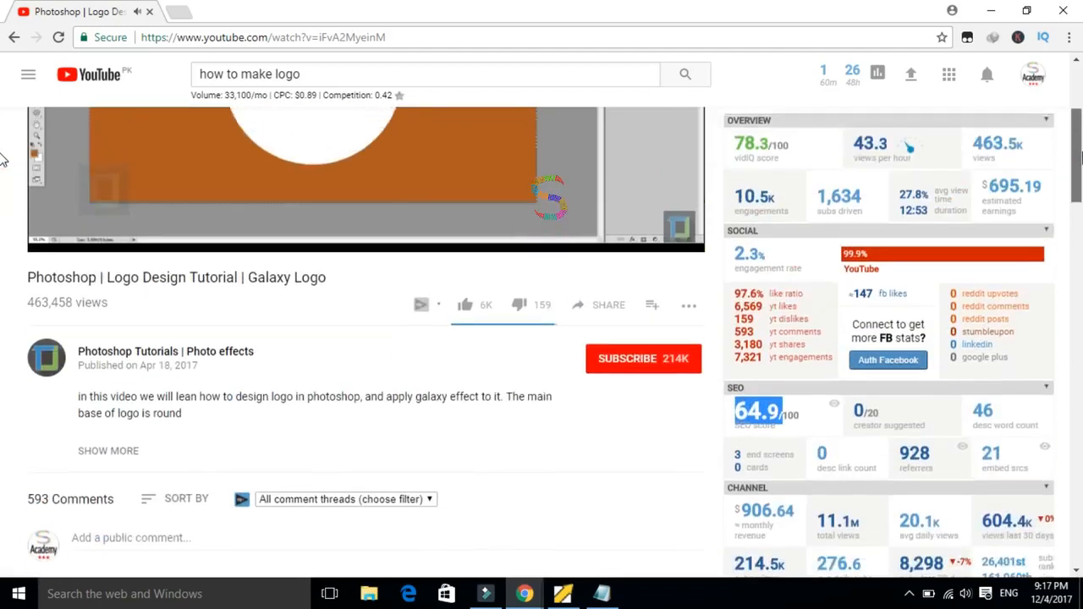
pyautogui.moveTo(1080, 155); pyautogui.dragTo(1078, 108)
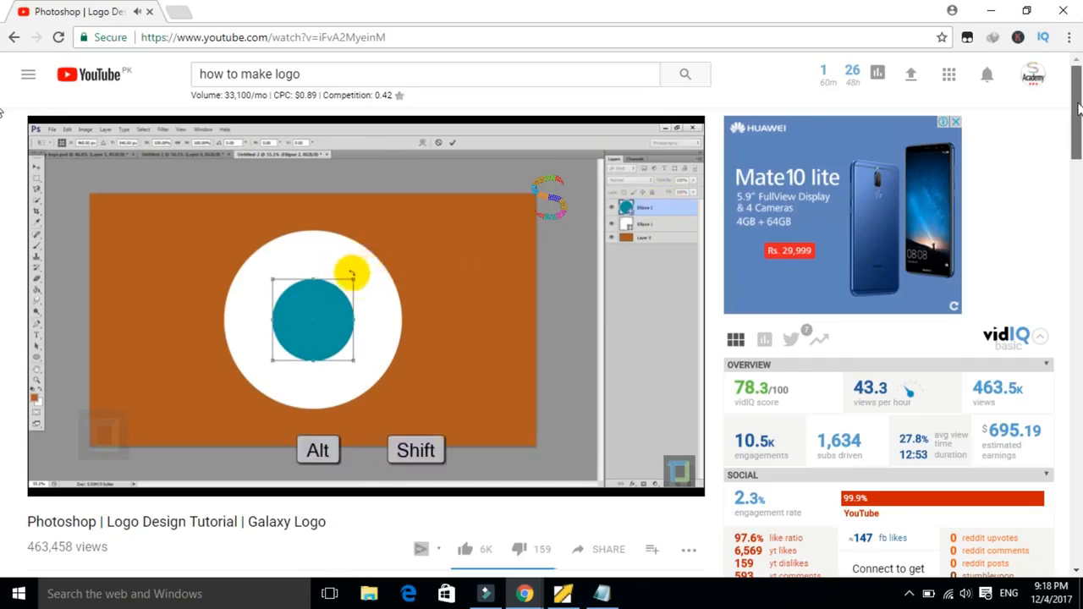
pyautogui.scroll(-3, 944, 194)
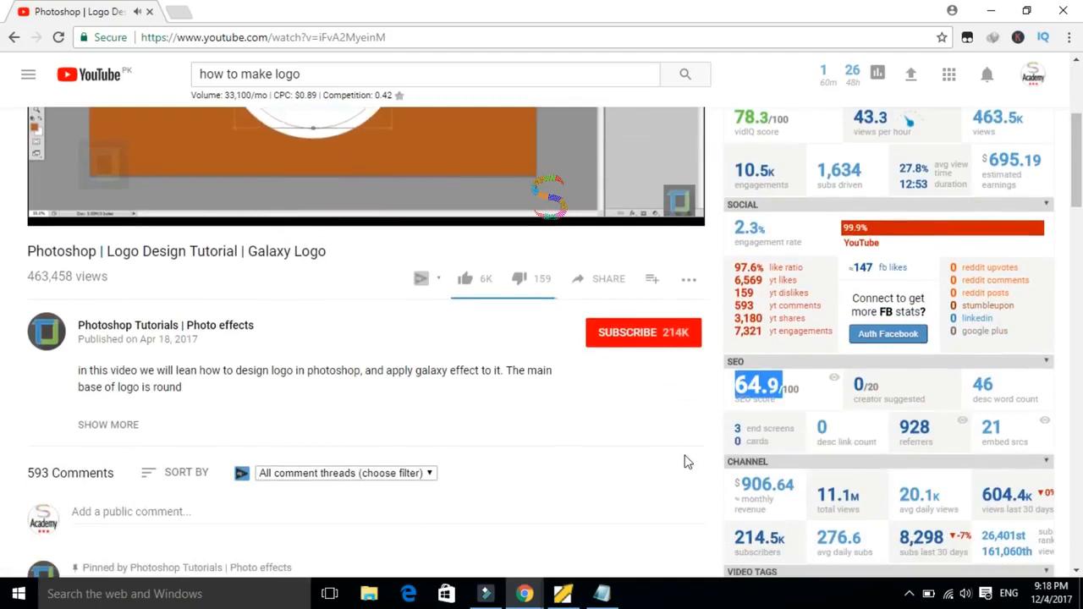
# Step: Minimise the galaxy logo video window, bring up the Upload Defaults window and minimise it too, leaving the desktop clear
pyautogui.click(983, 15)
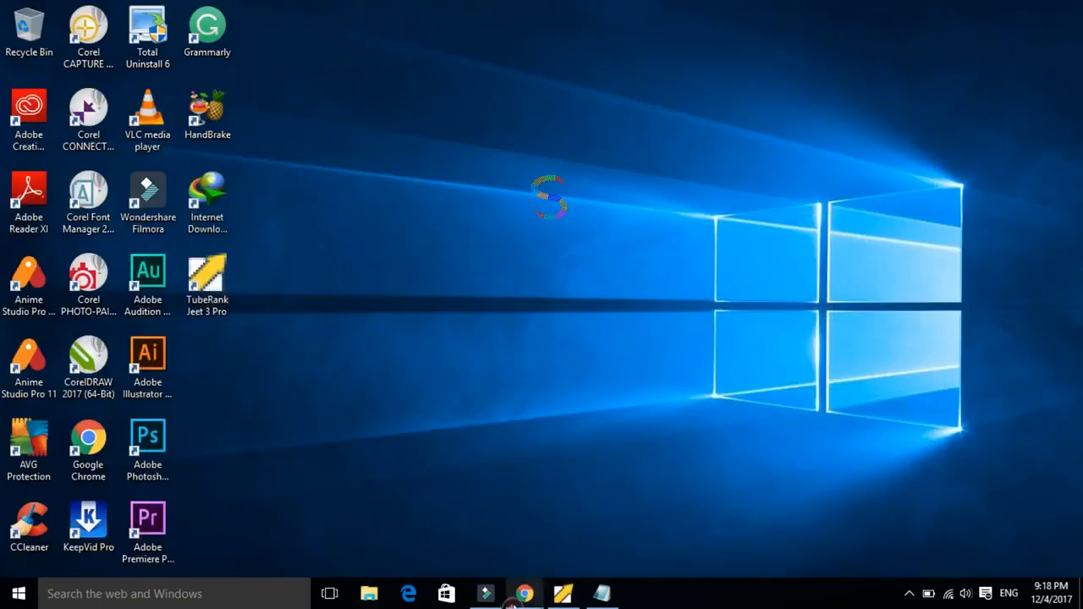
pyautogui.moveTo(525, 592)
pyautogui.click(419, 475)
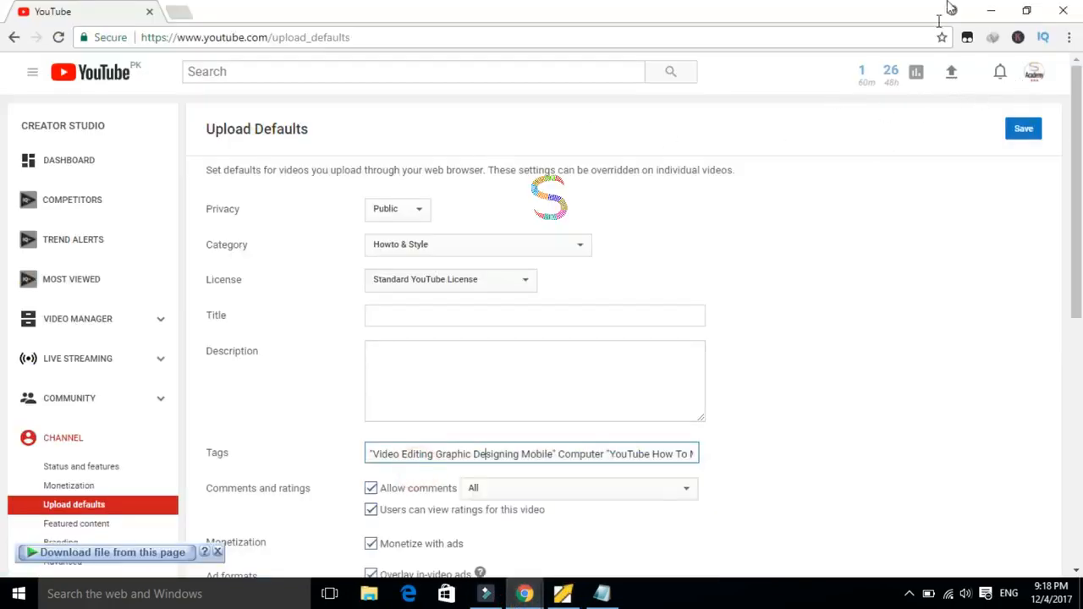
pyautogui.click(994, 8)
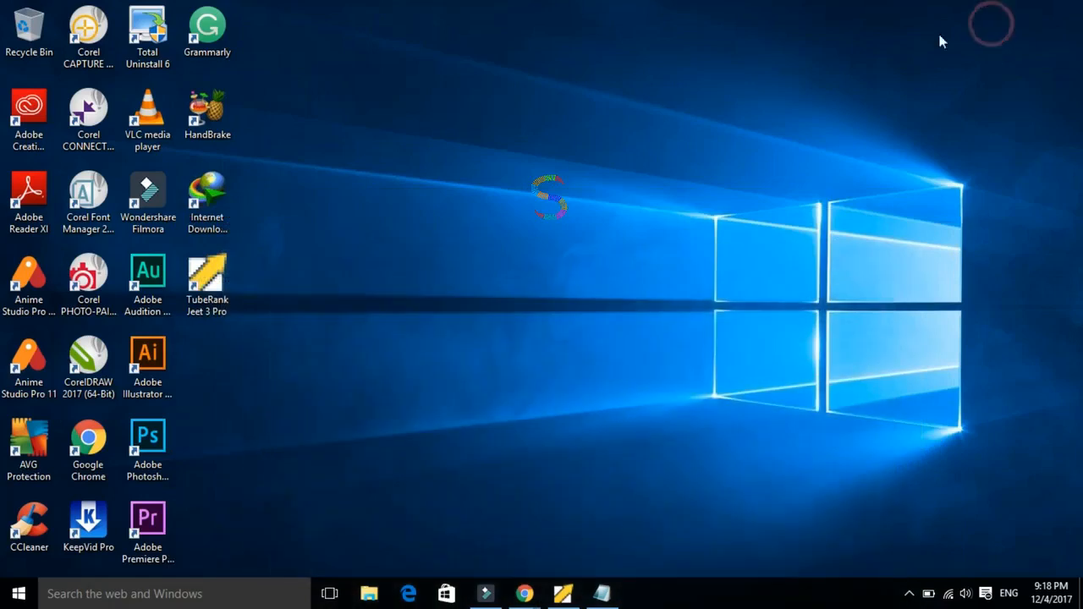